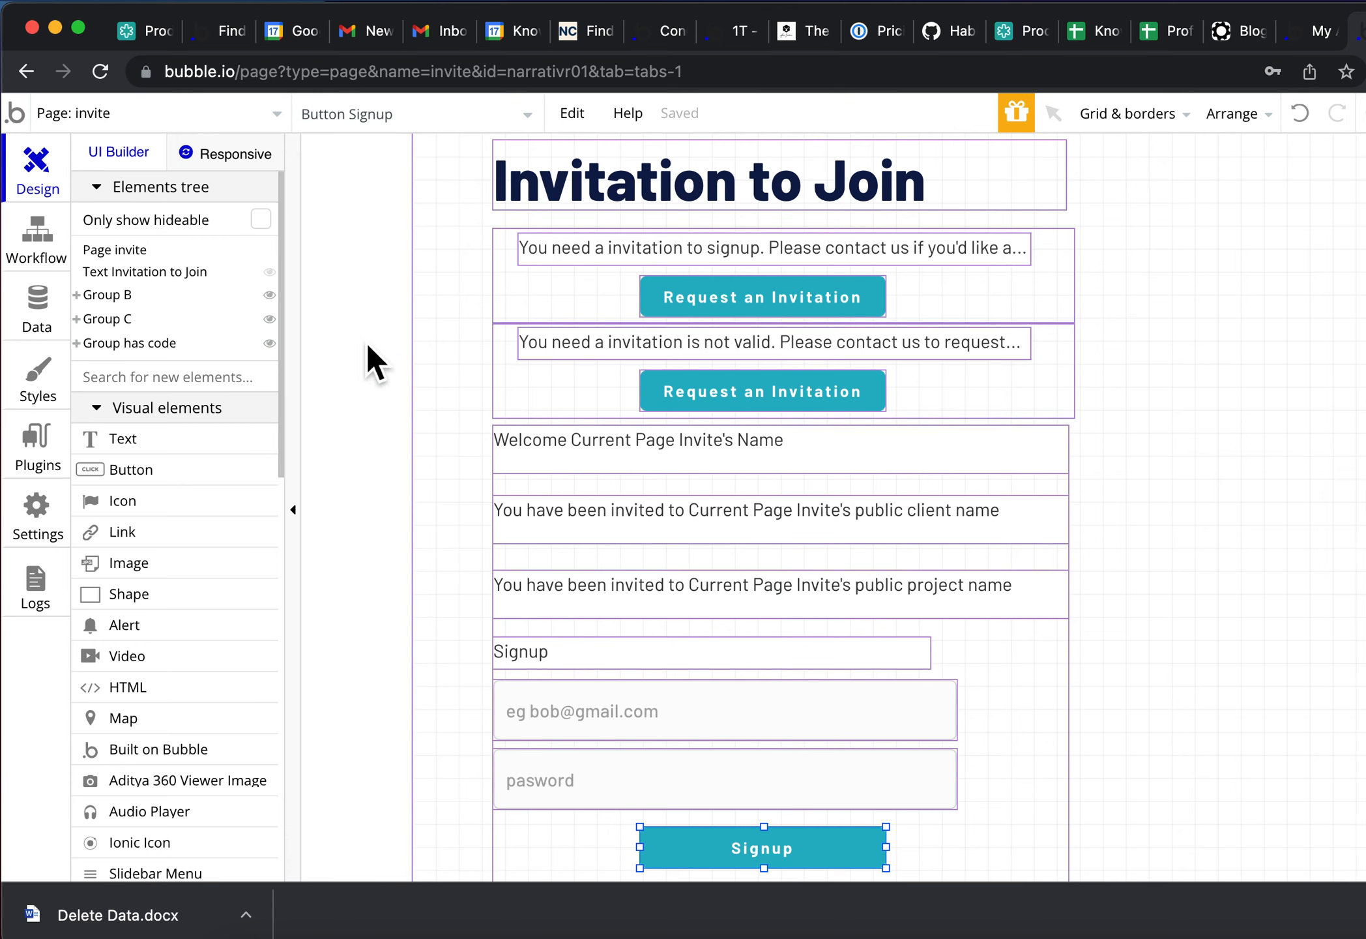
Examine the fields defined for the User and Invite data types
left_click(58, 332)
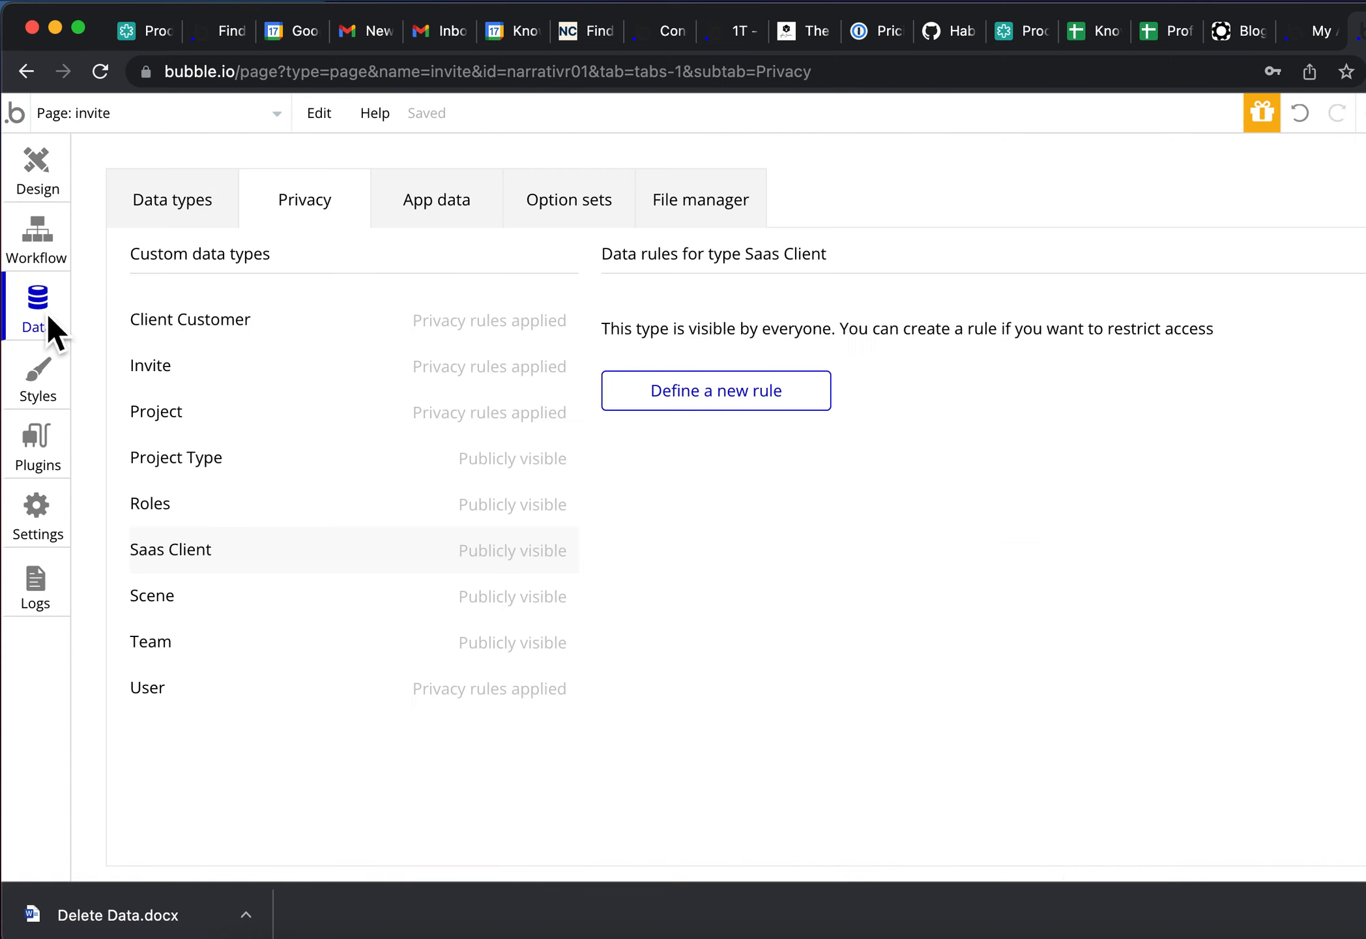
left_click(167, 702)
left_click(179, 228)
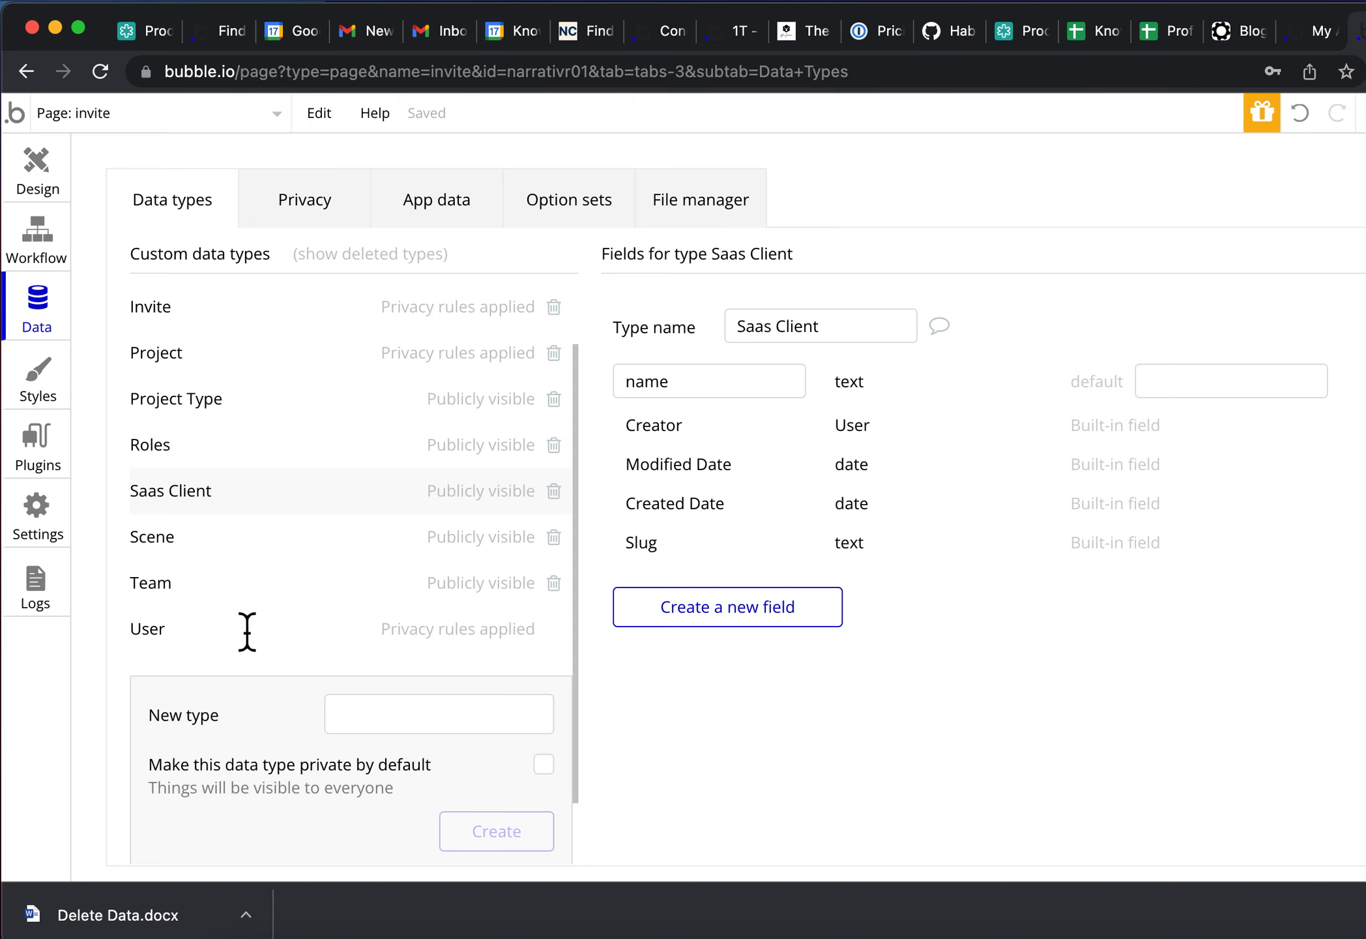
left_click(430, 645)
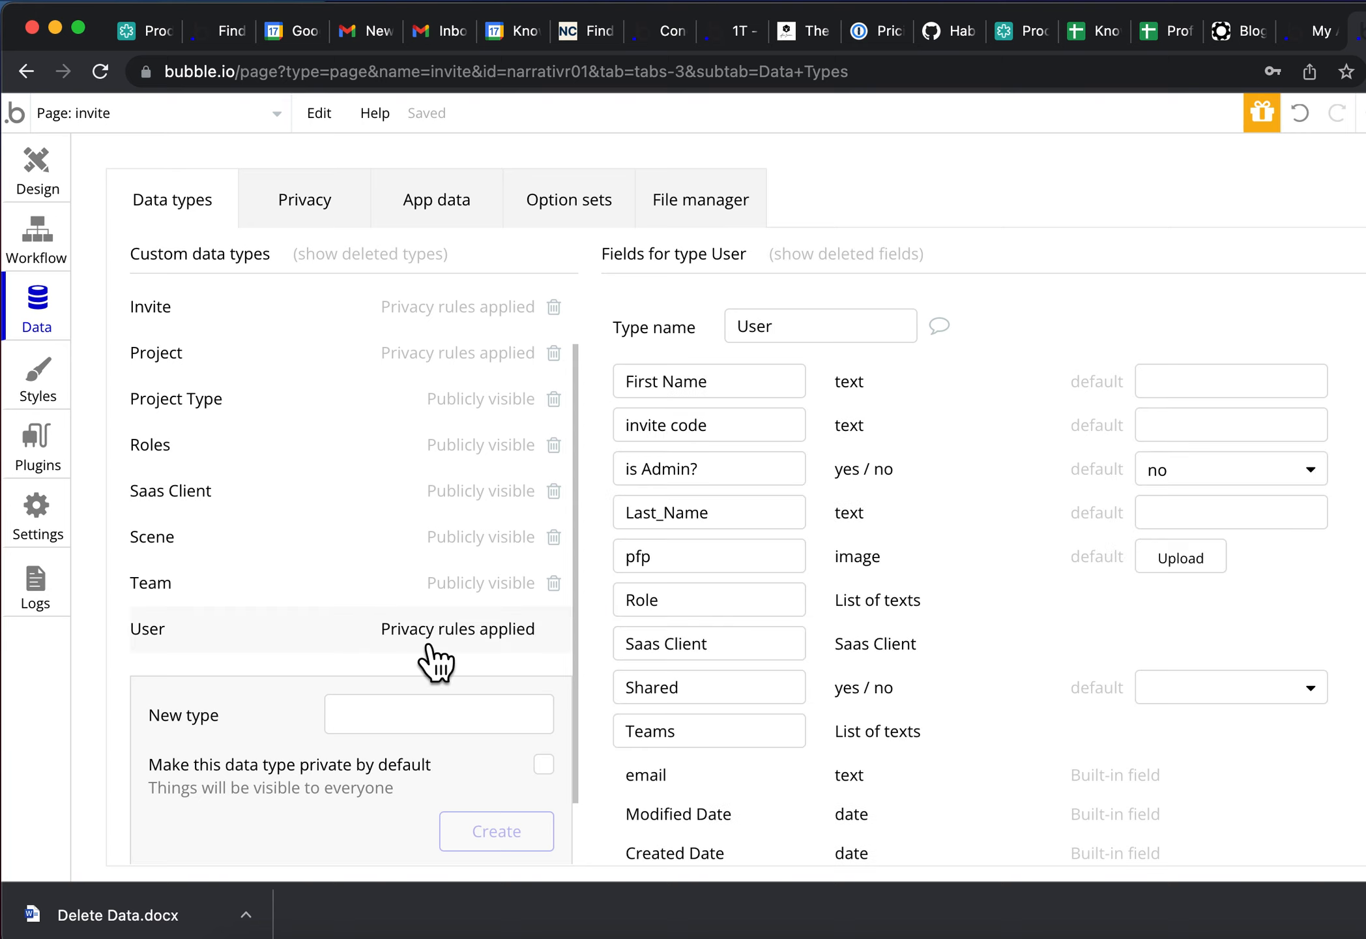
scroll(714, 671, "down", 1)
scroll(713, 671, "up", 1)
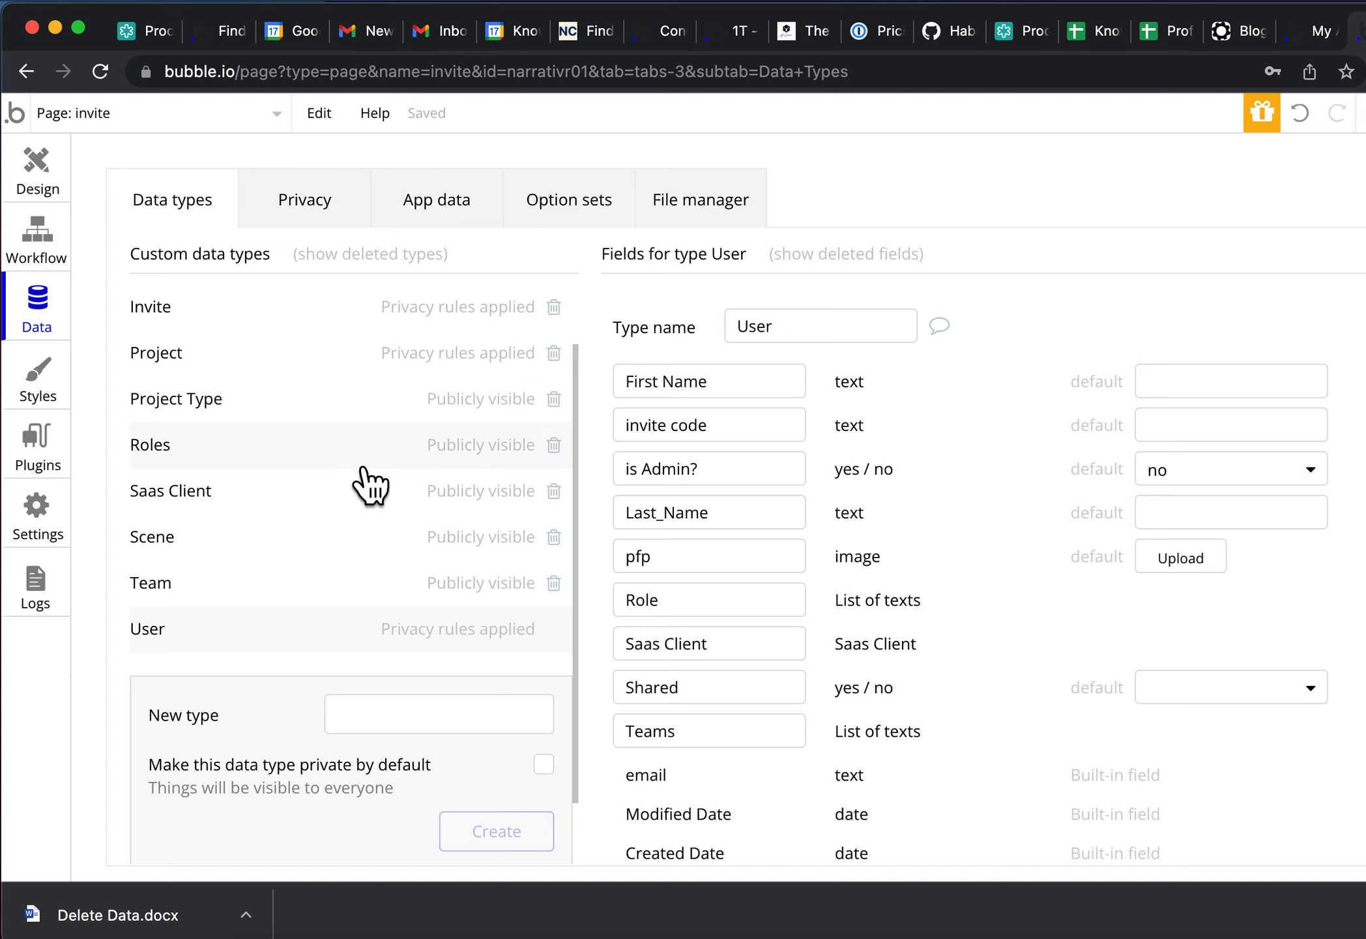
left_click(196, 313)
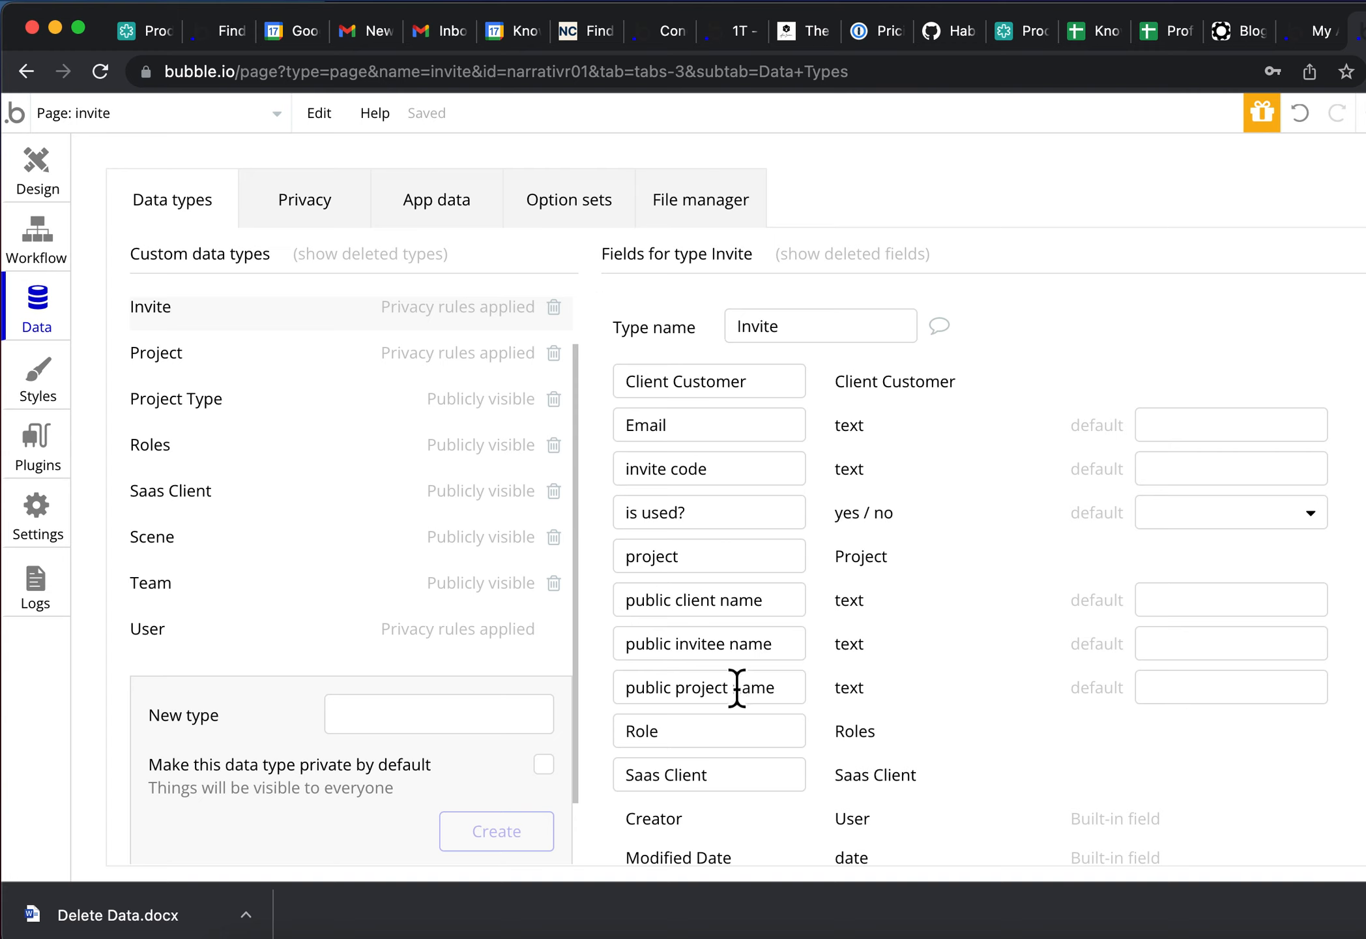
mouse_move(736, 687)
Examine the Invite type's privacy rules, including the invitee rule's visible fields and the default permissions for everyone else
left_click(301, 216)
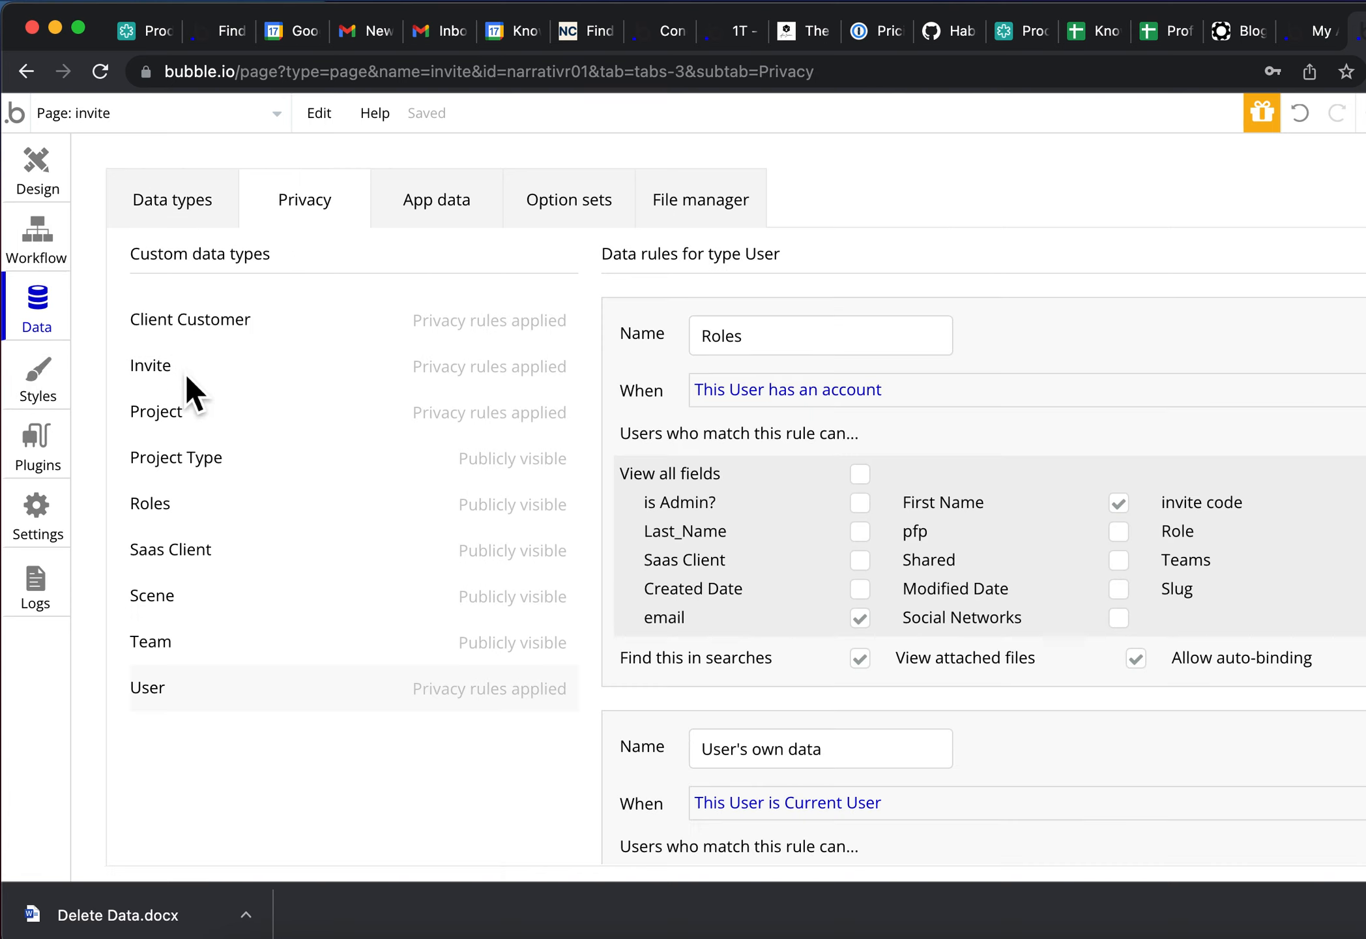
scroll(722, 499, "down", 1)
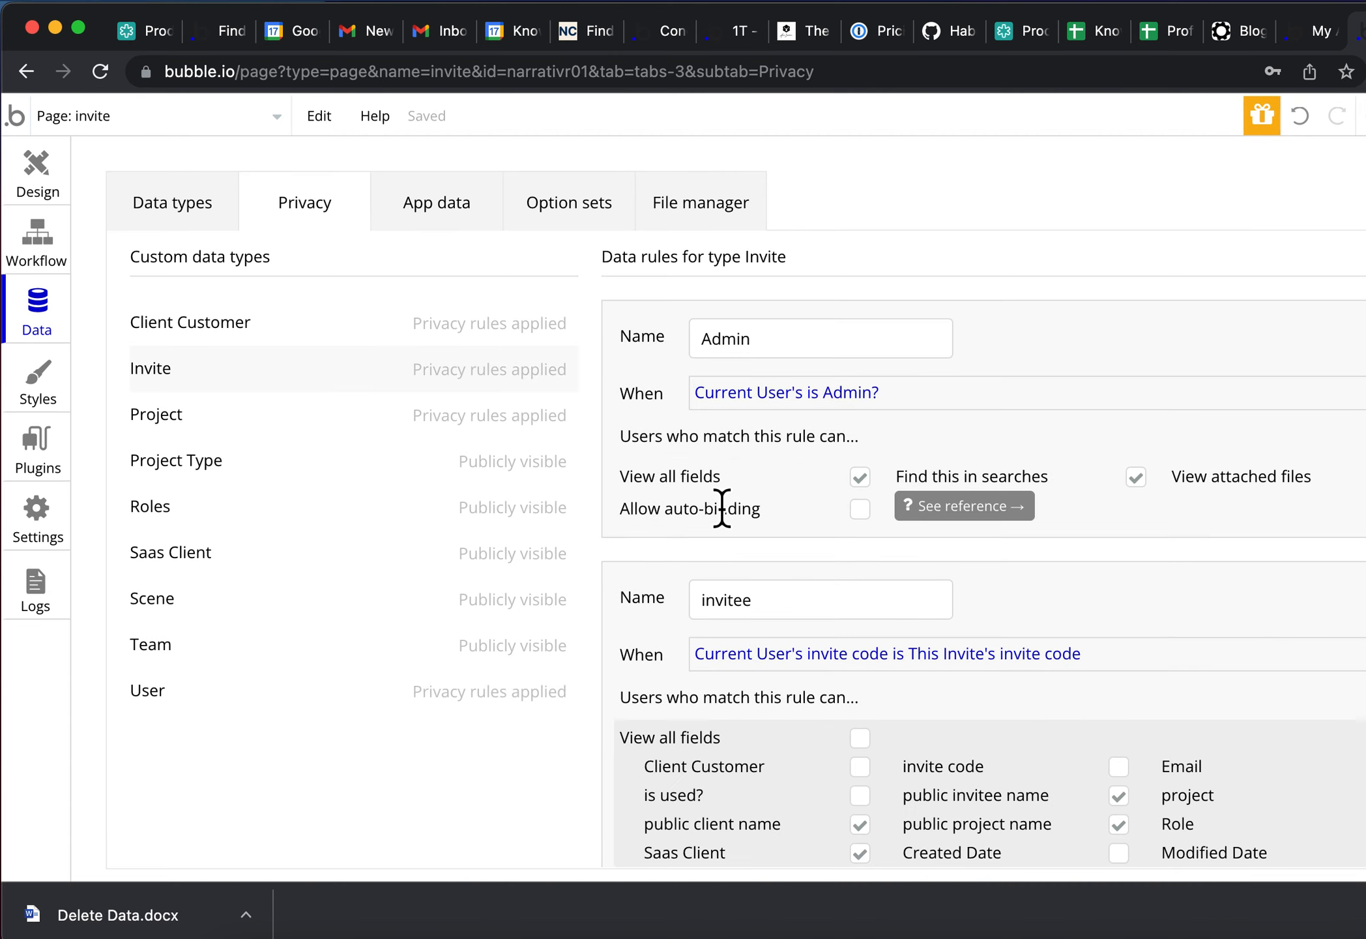
scroll(775, 451, "down", 3)
scroll(775, 451, "down", 1)
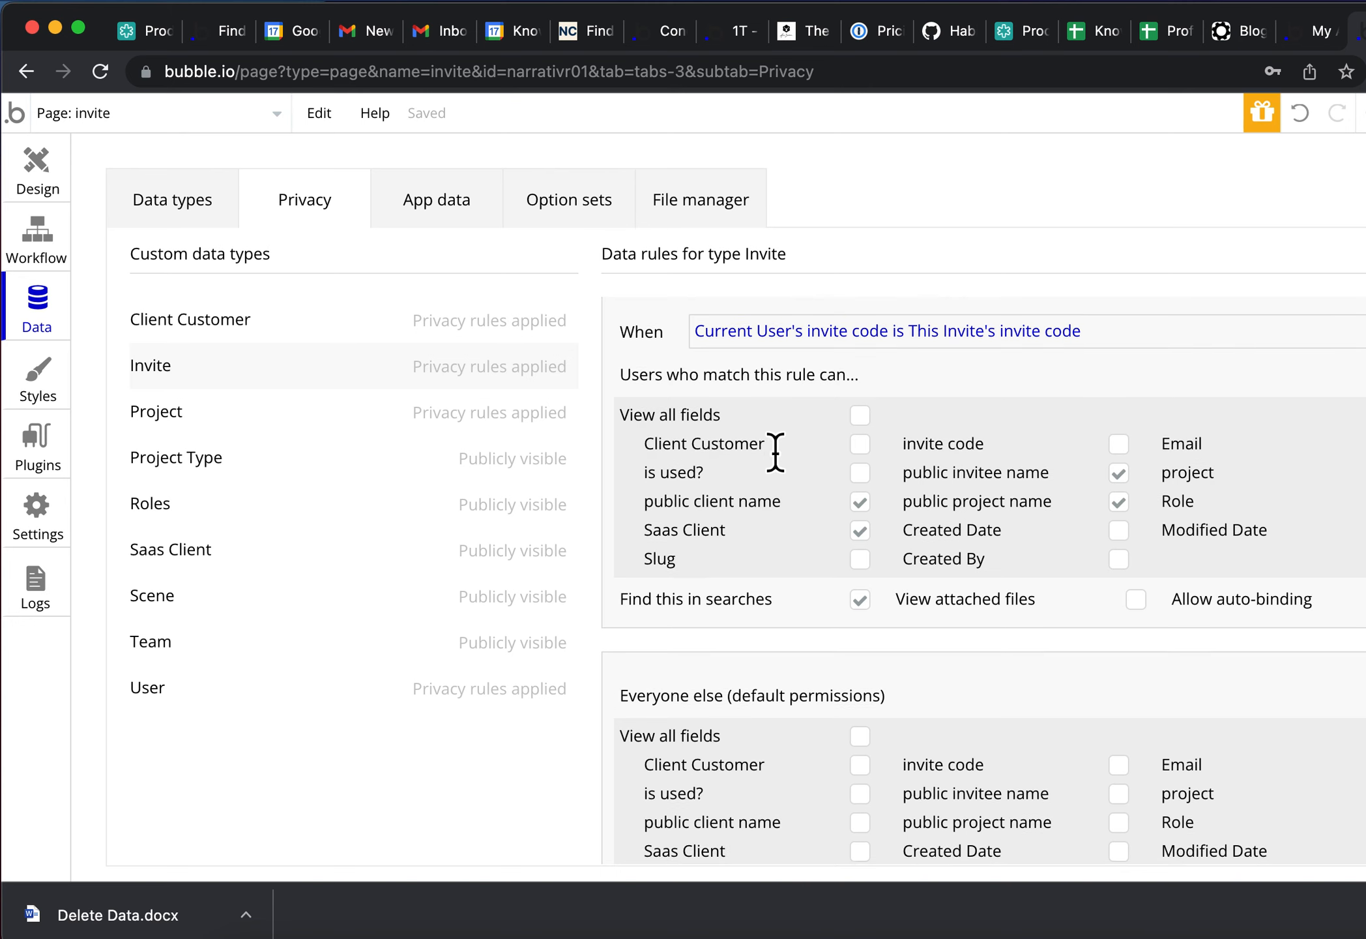
scroll(776, 452, "down", 2)
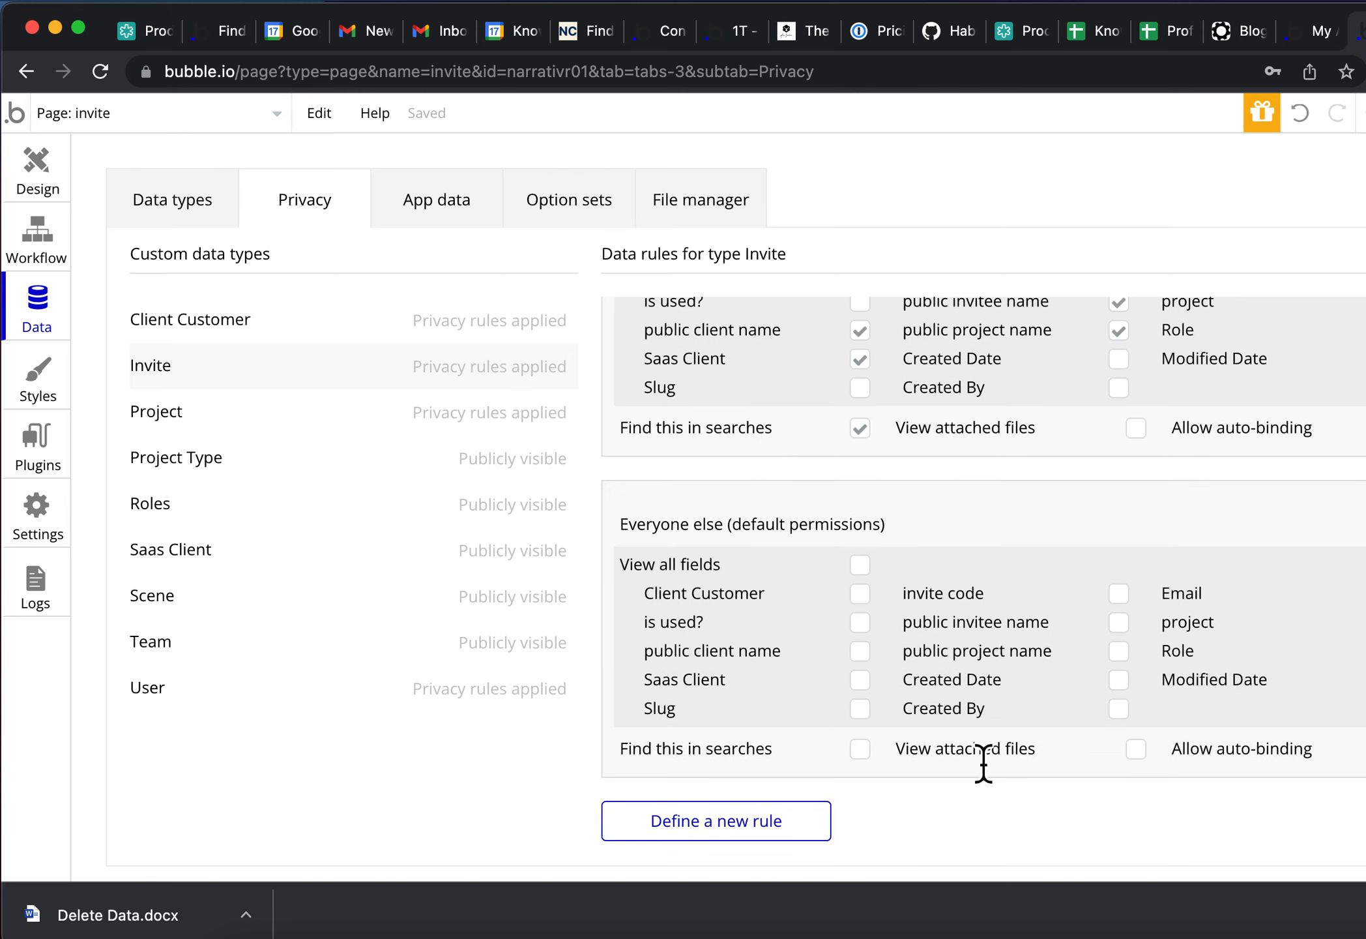
scroll(988, 664, "up", 2)
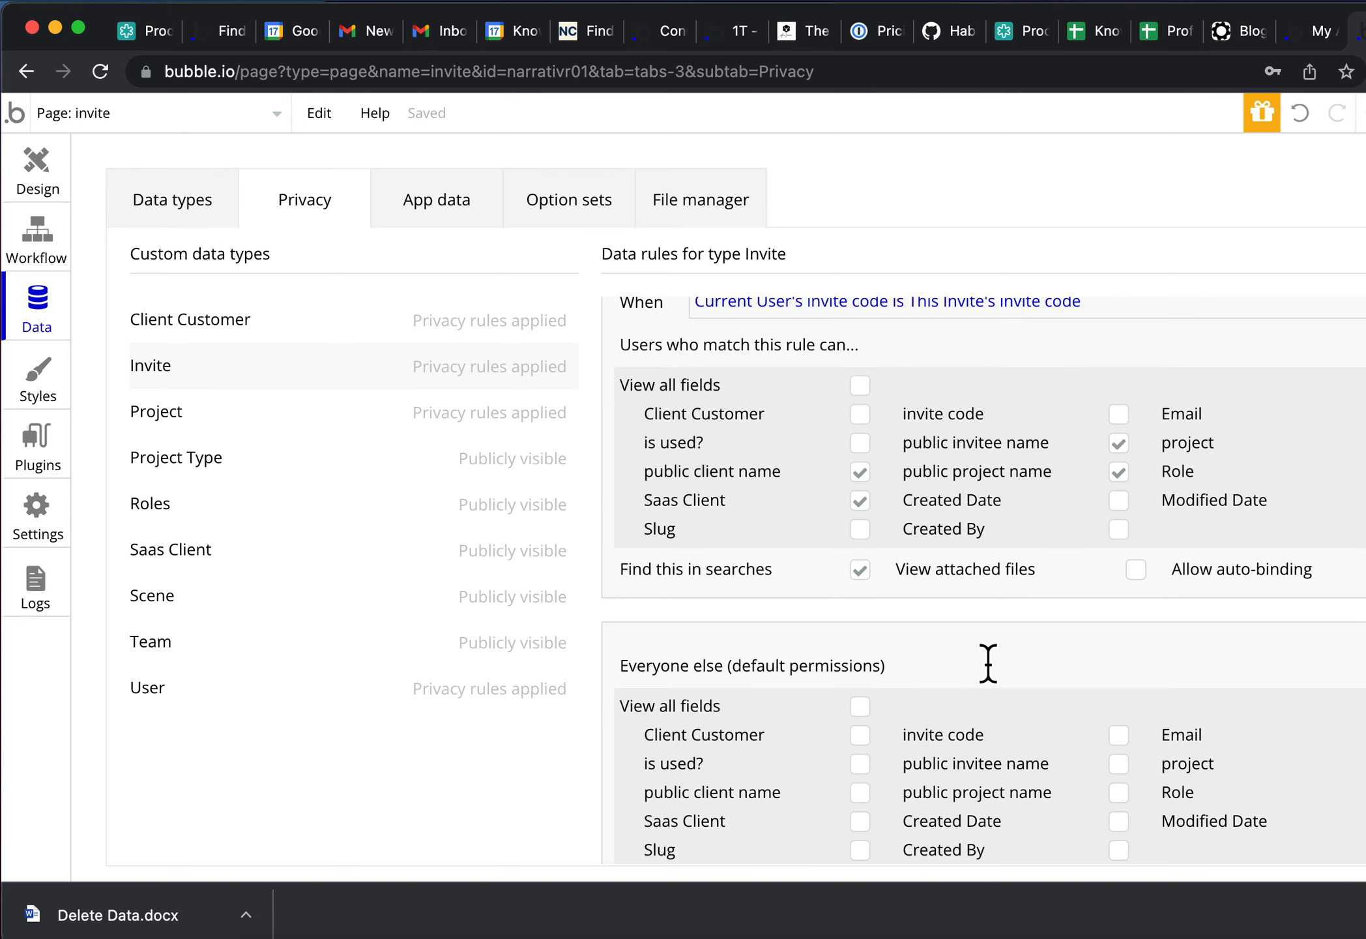
scroll(848, 386, "up", 1)
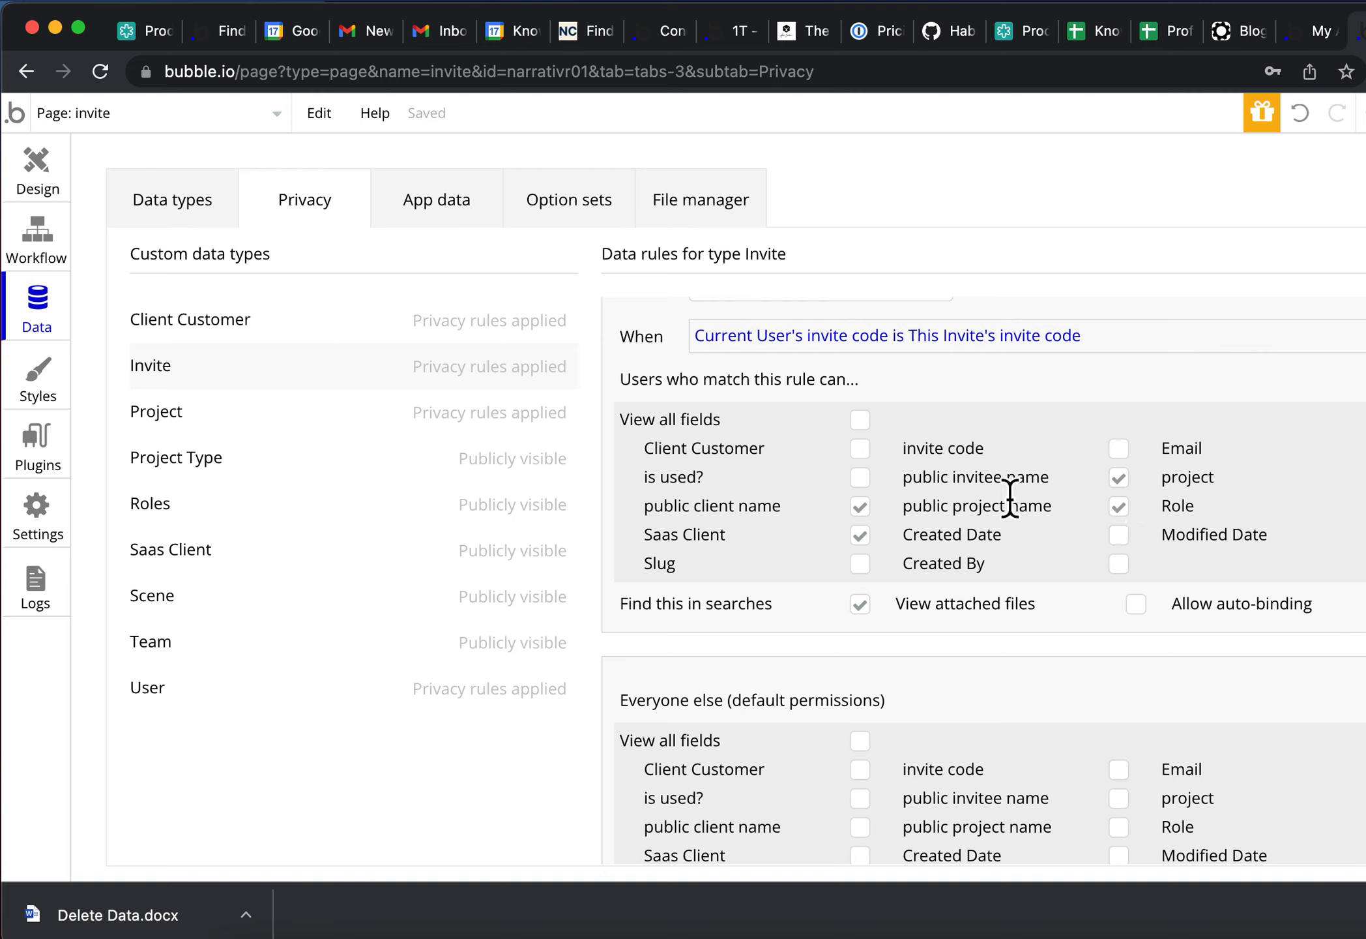
double_click(999, 515)
double_click(764, 515)
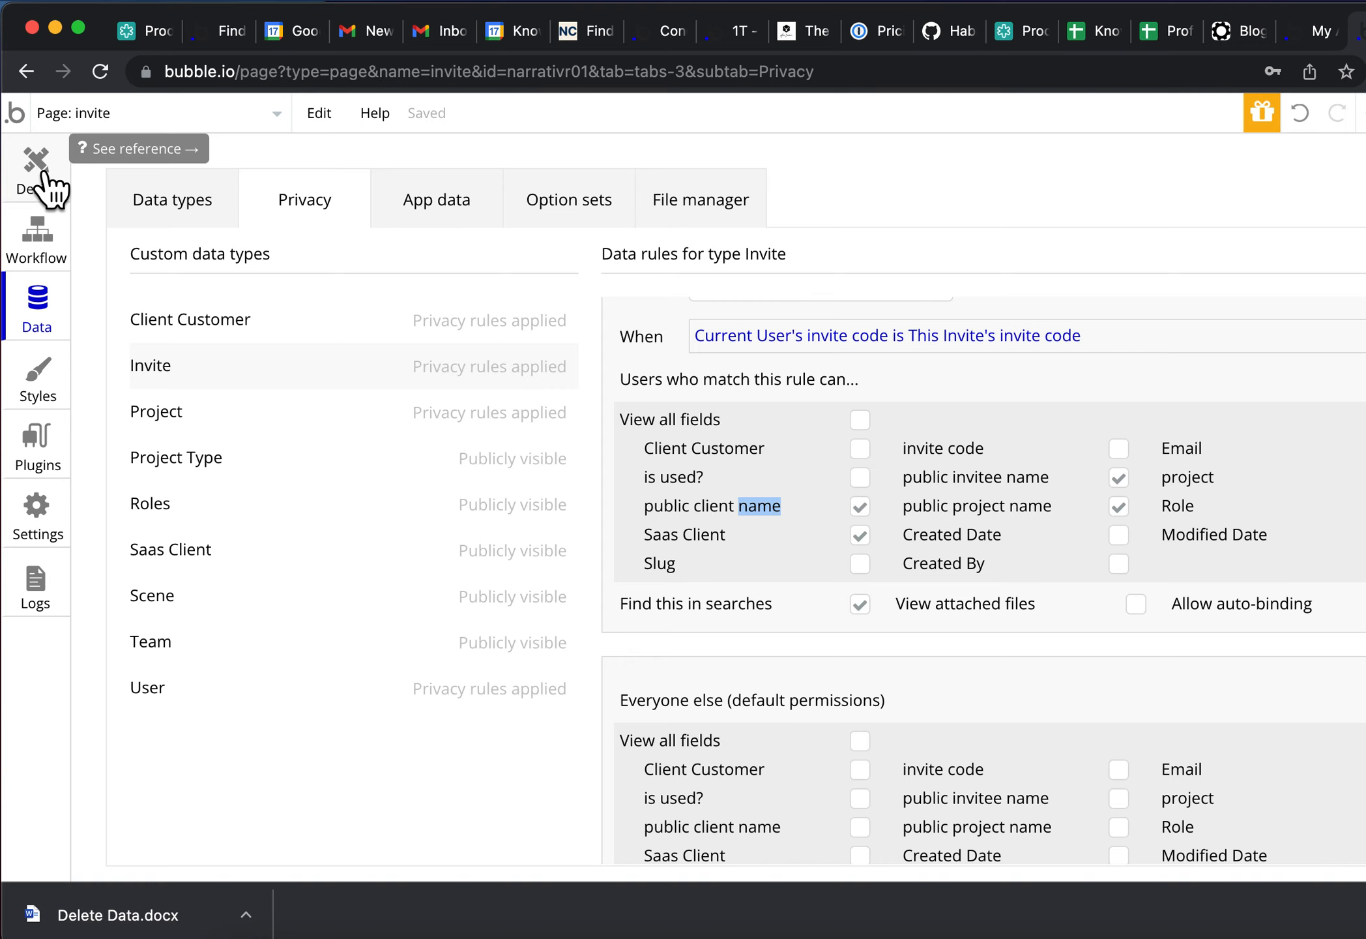
Inspect the signup button's workflow and the live invite page with the code parameter in its URL
left_click(40, 250)
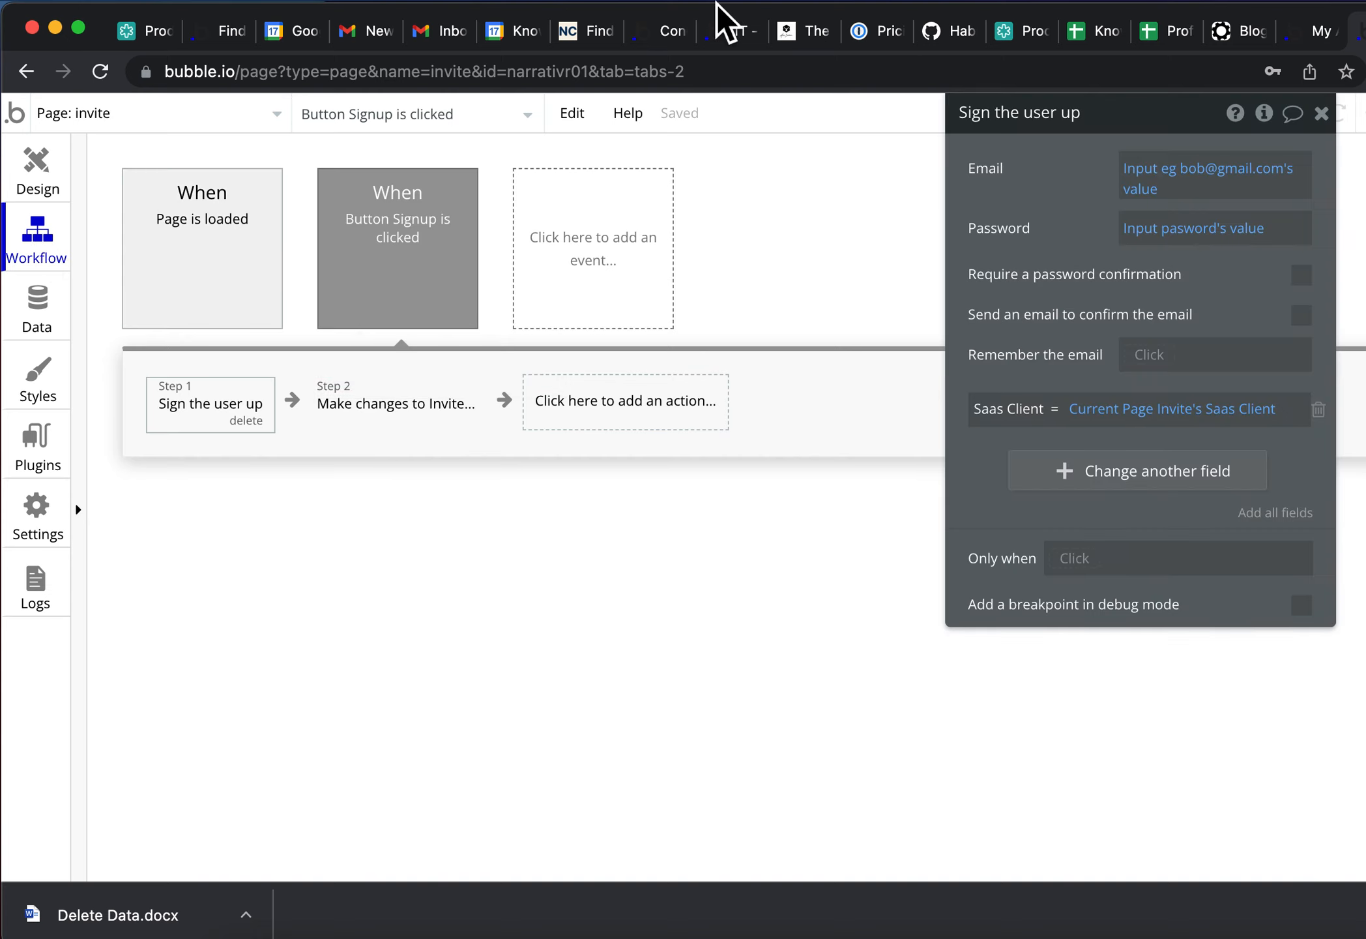
left_click(642, 8)
left_click(659, 301)
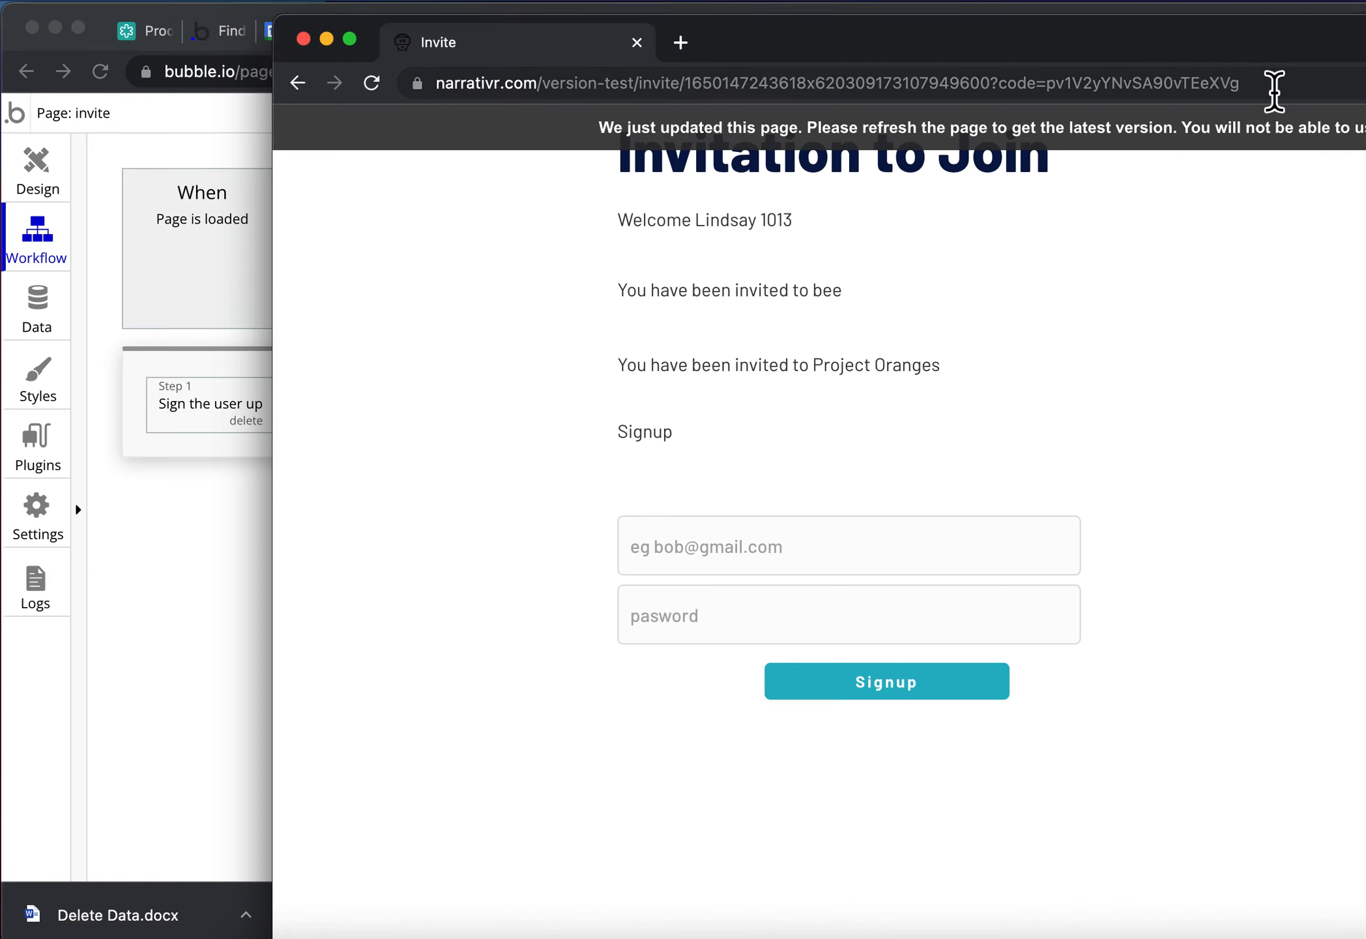
left_click(147, 498)
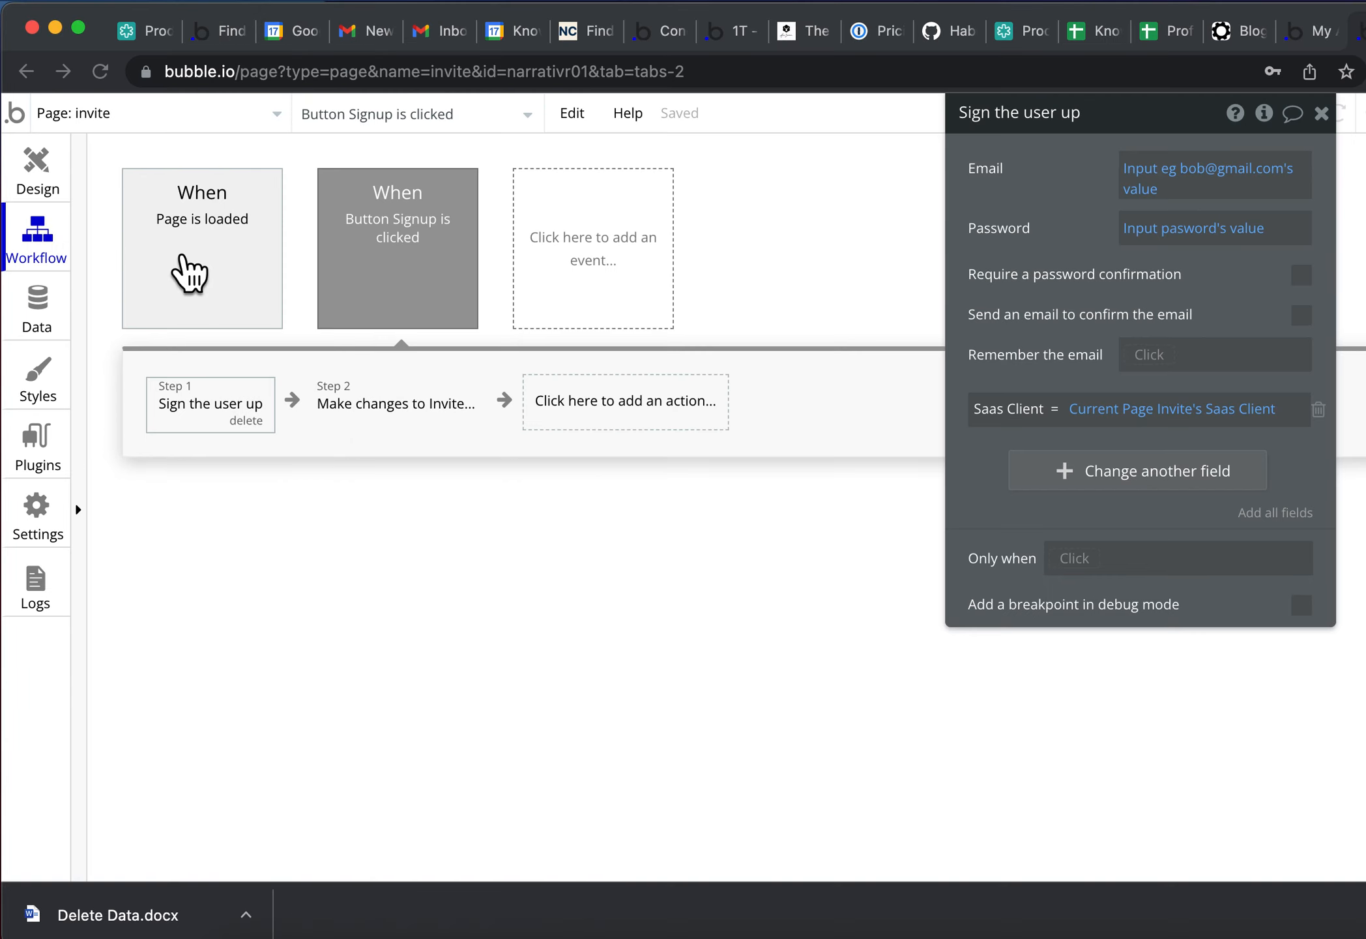
Inspect the page-load workflow's user change and Go to page invite actions, including the search constraints for the invite being sent
left_click(186, 268)
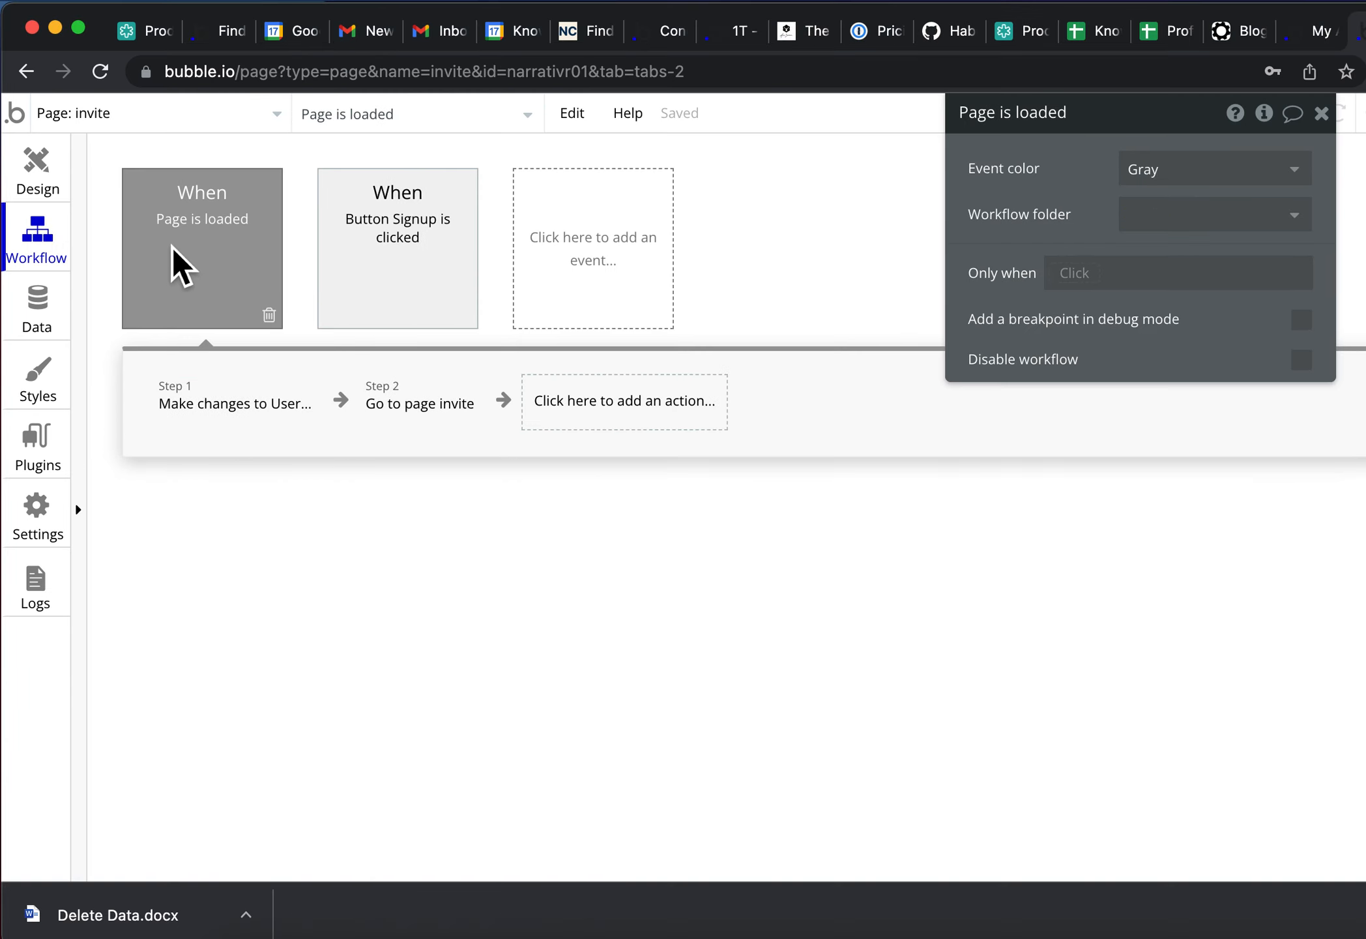
left_click(199, 414)
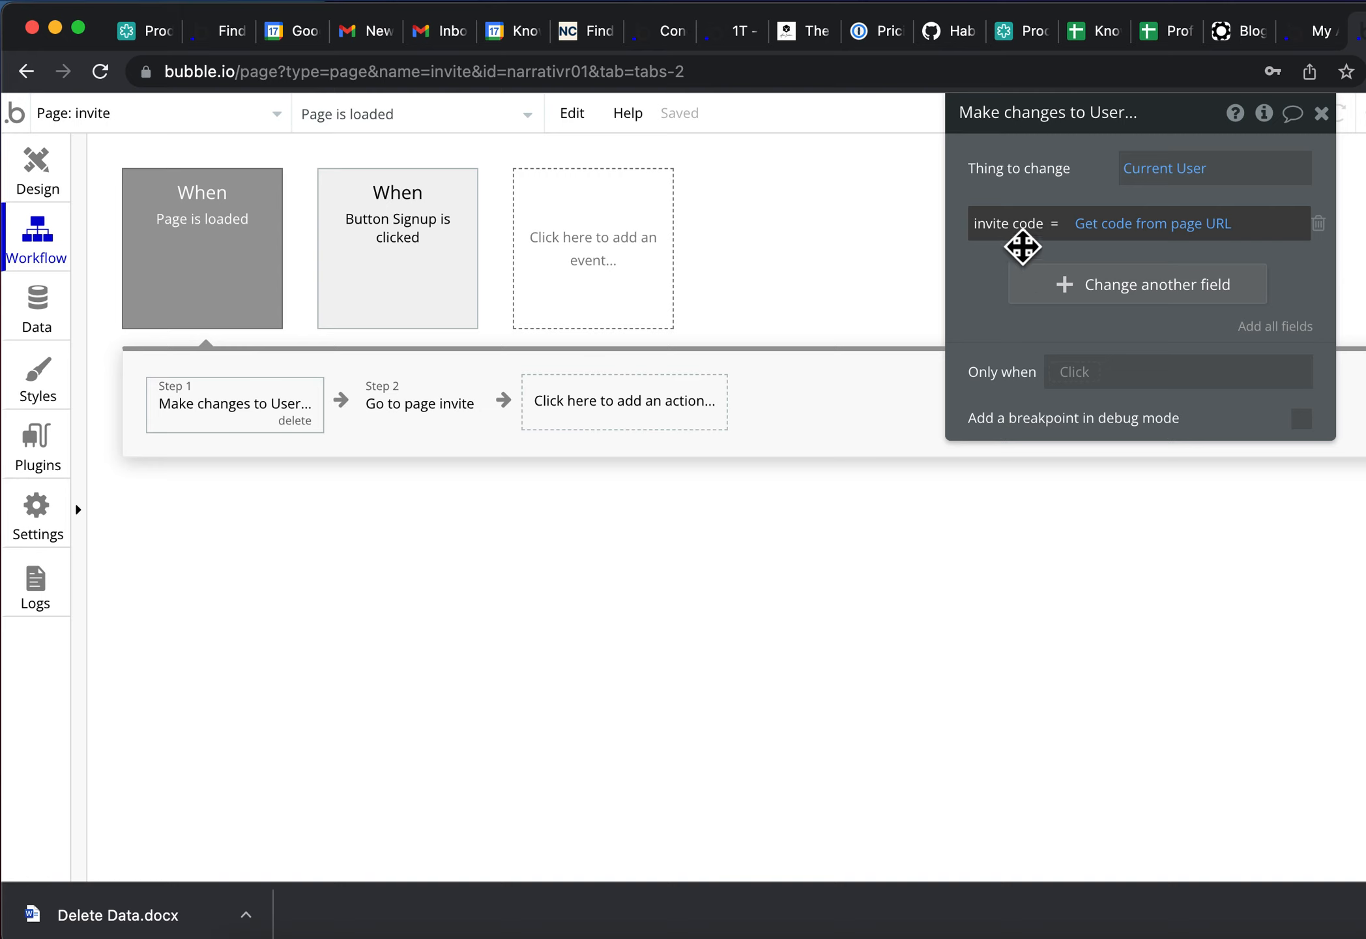
left_click(467, 425)
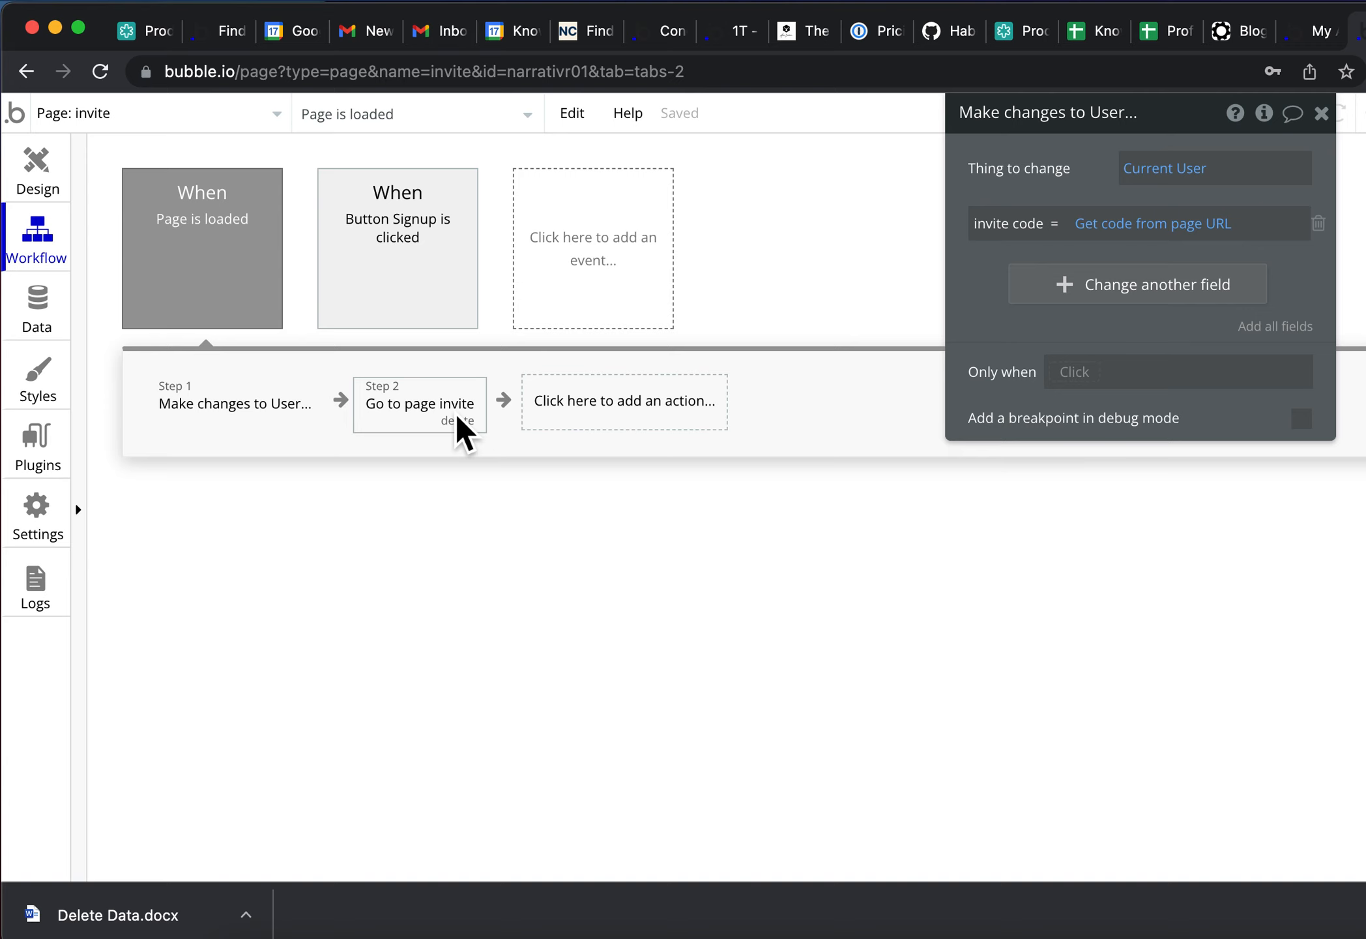
left_click(460, 427)
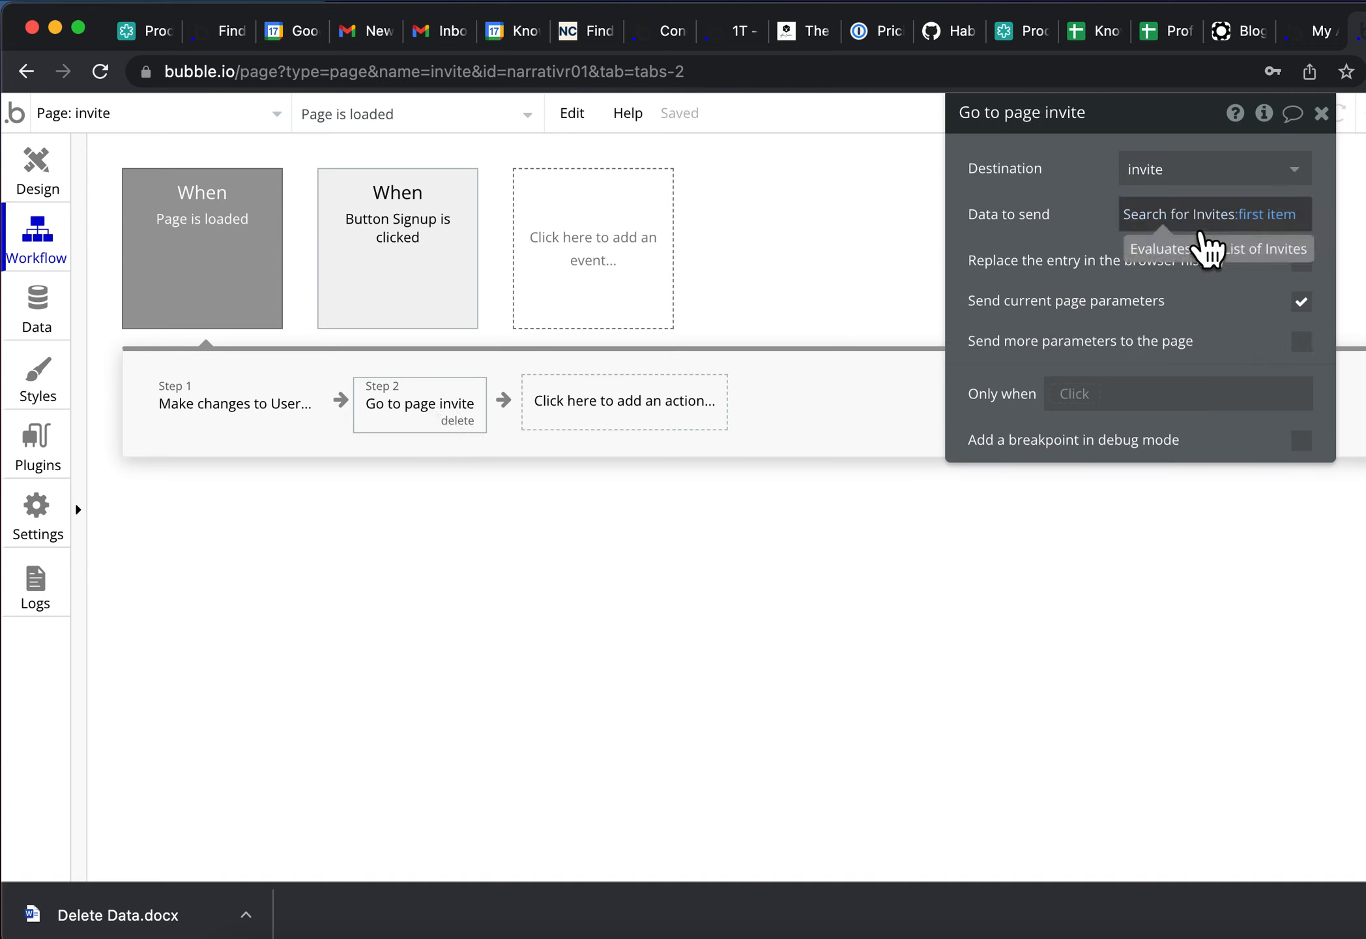
left_click(1205, 242)
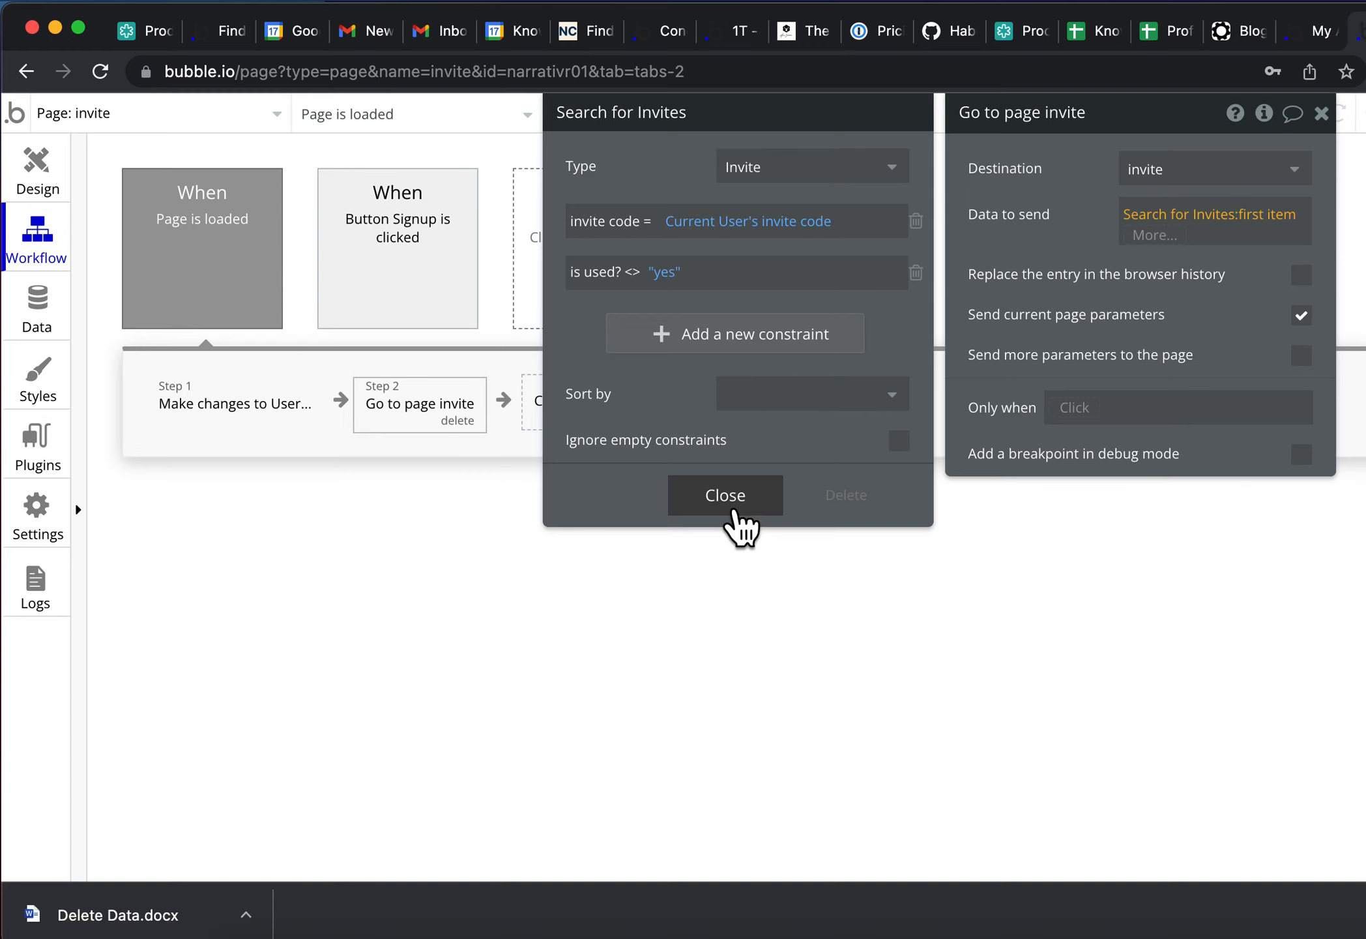
left_click(725, 495)
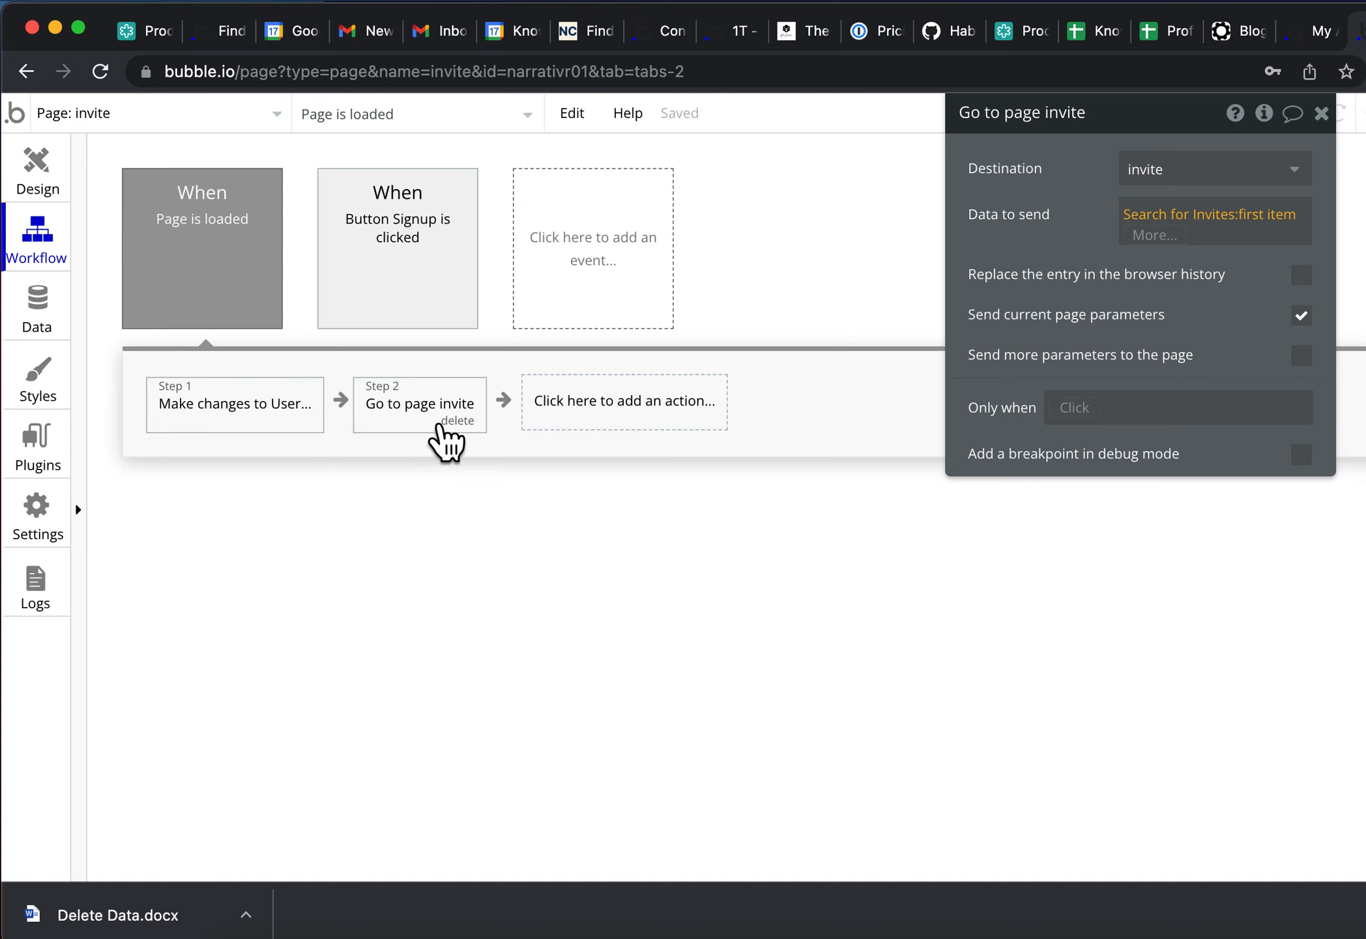
left_click(437, 424)
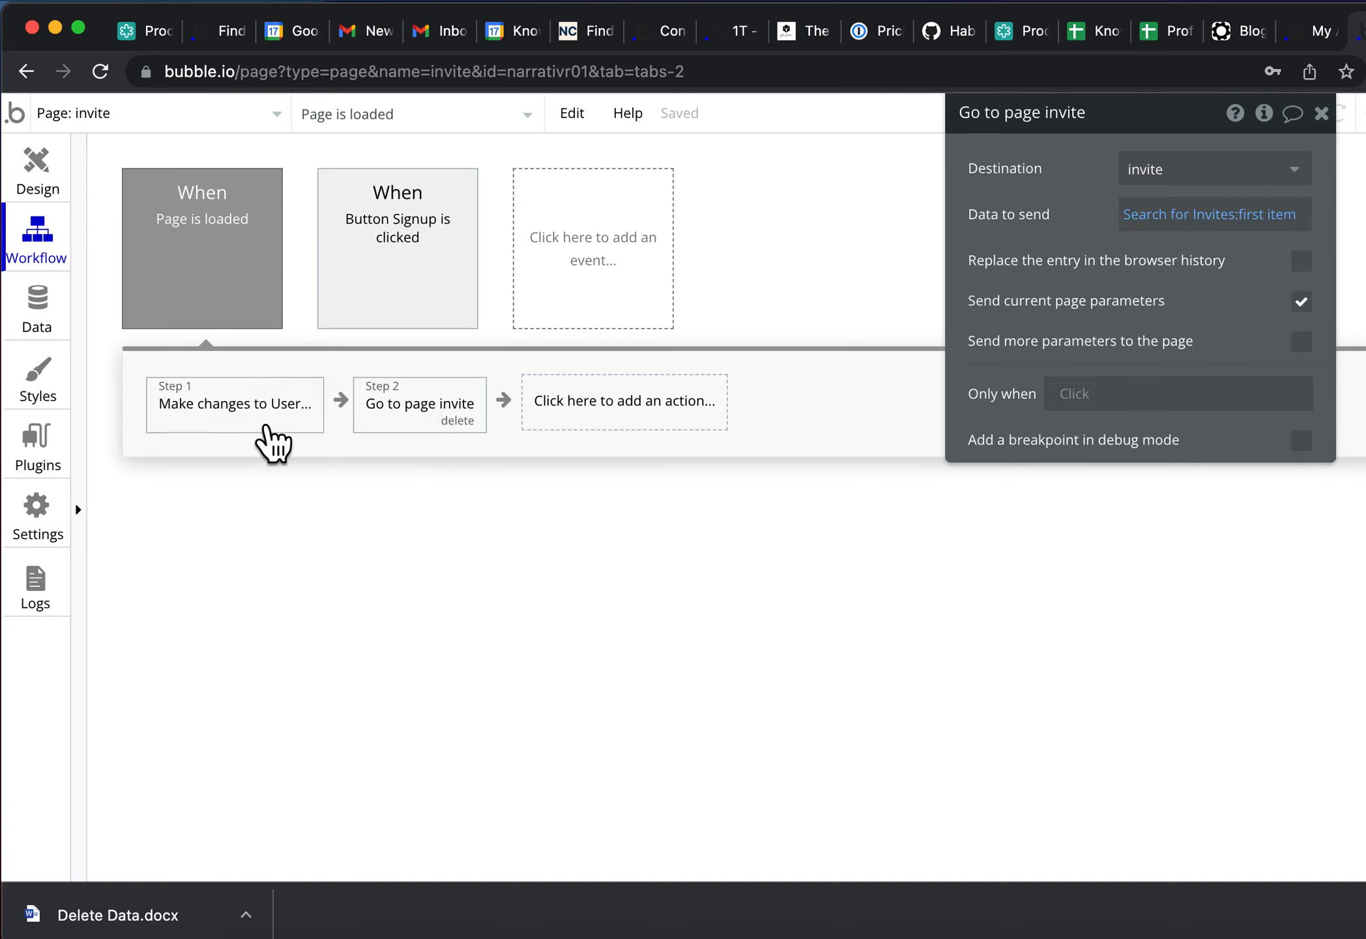
left_click(401, 431)
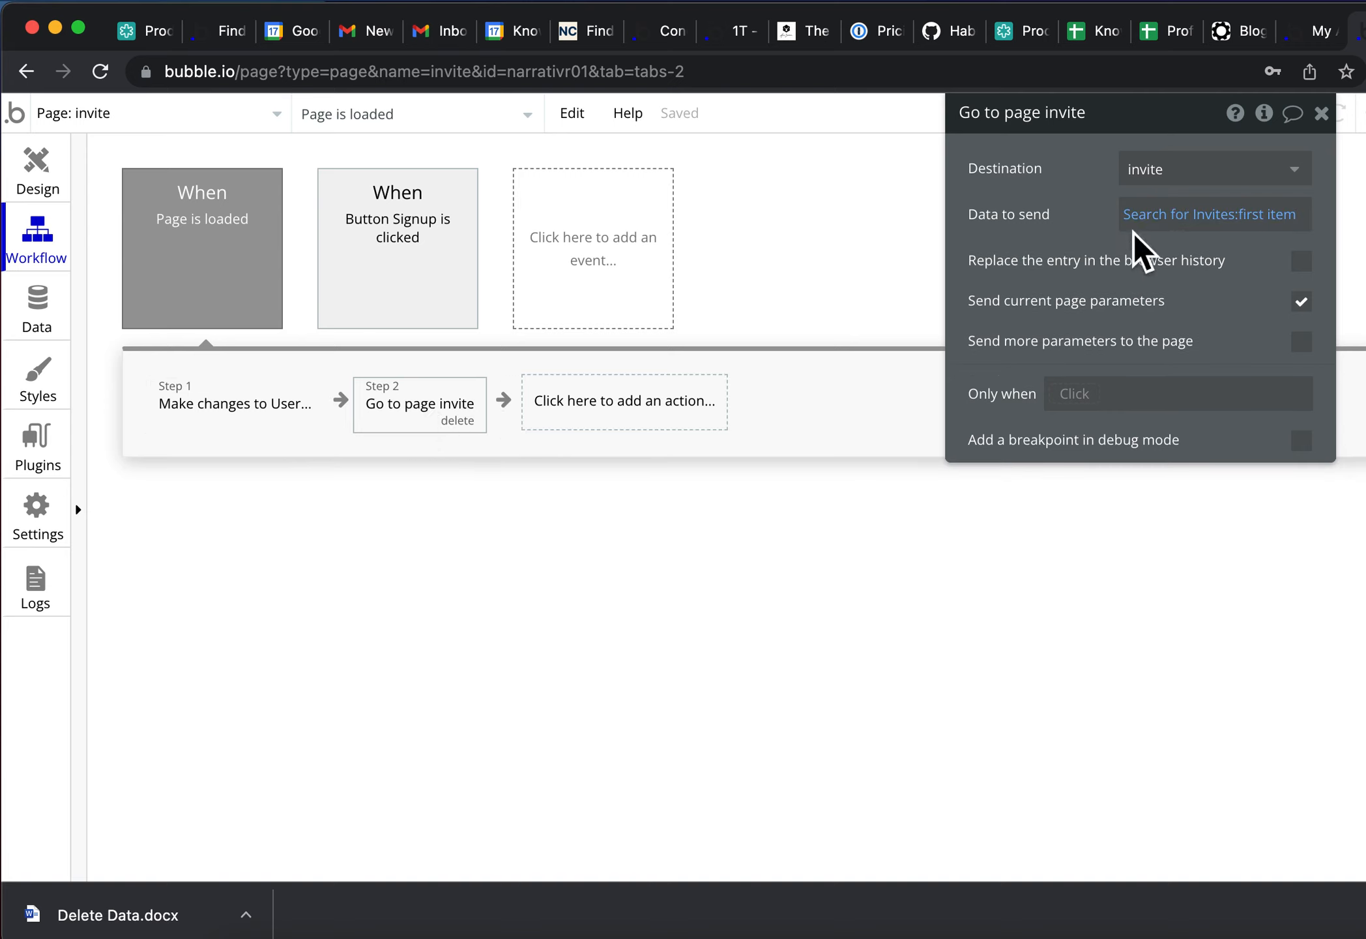
mouse_move(1249, 232)
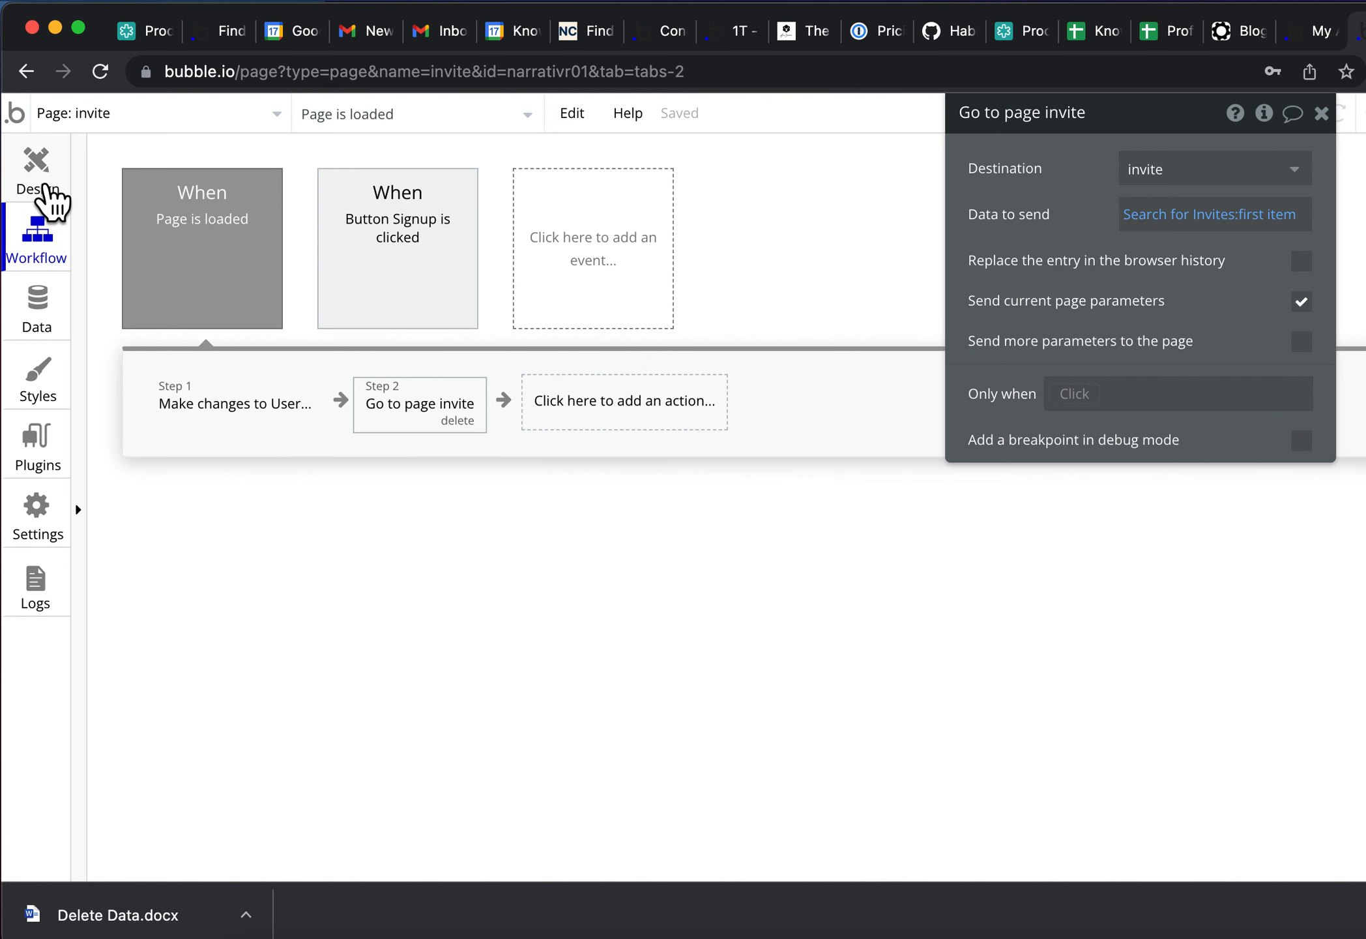
Inspect the visibility conditions of Group B, Group C and Group has code on the invite page
left_click(40, 190)
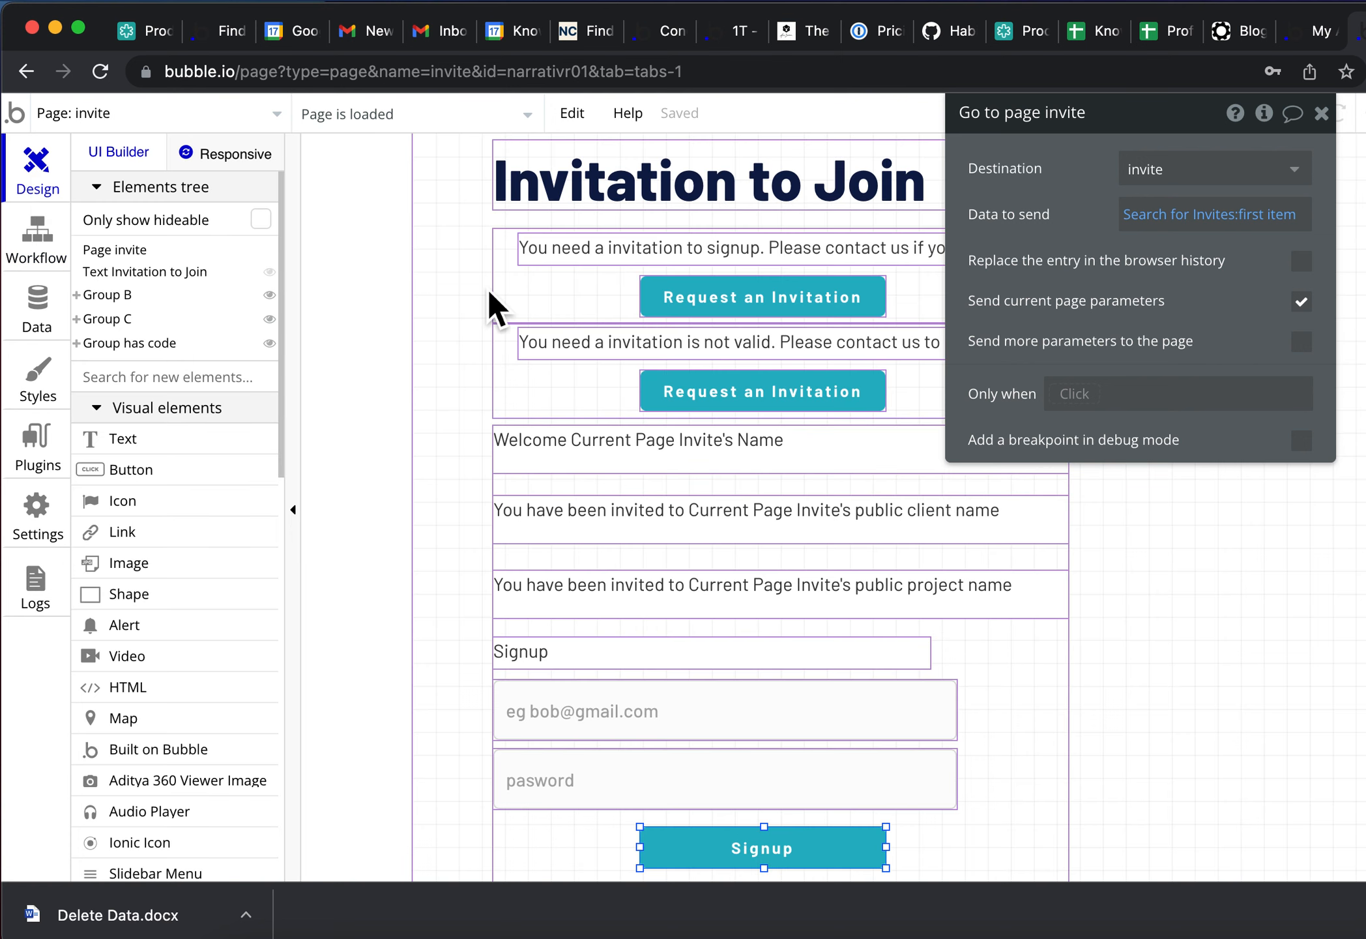
left_click(532, 302)
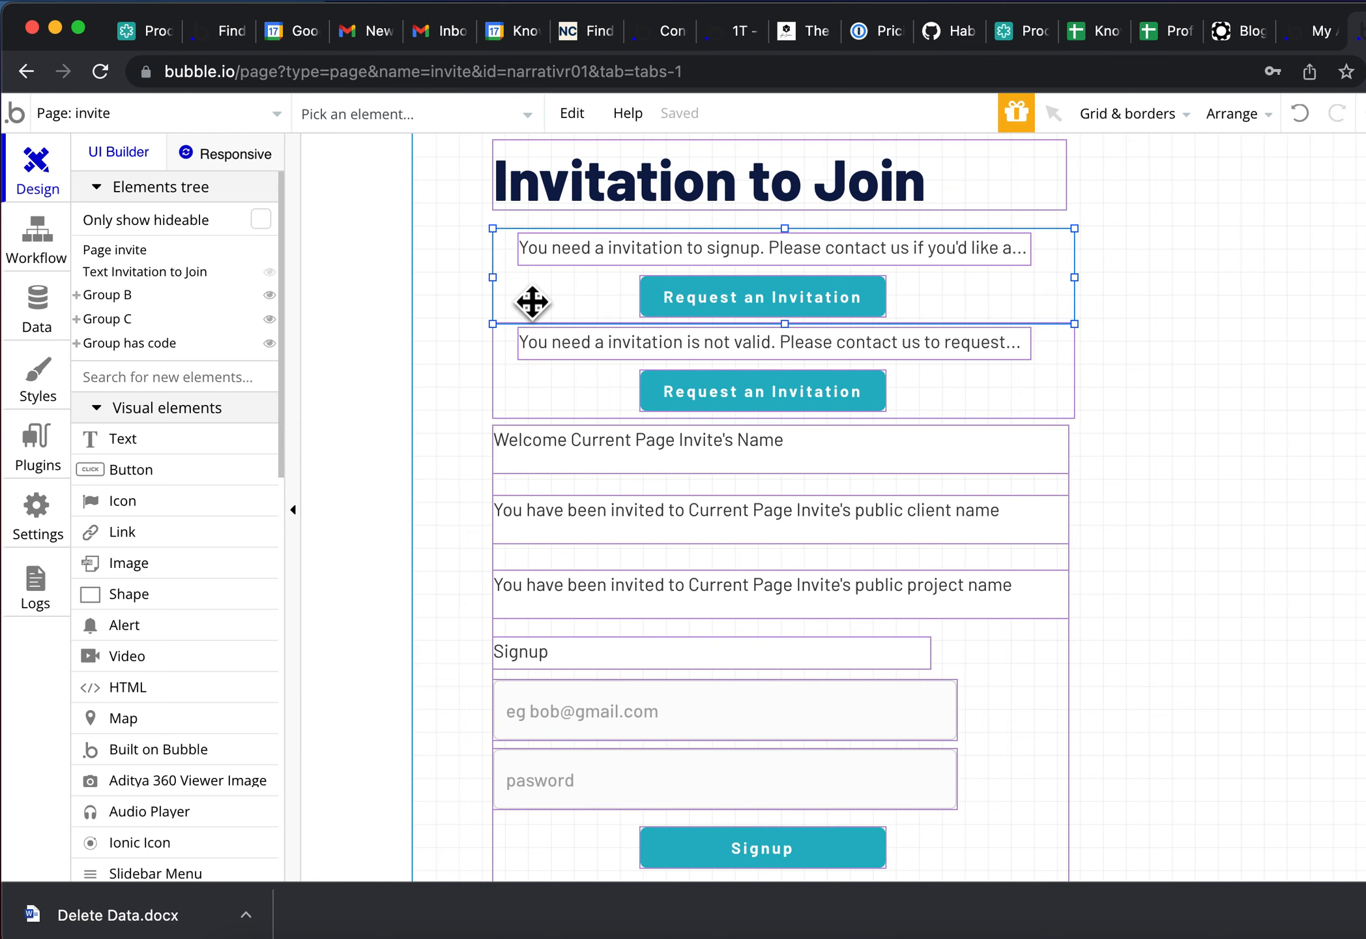
double_click(584, 308)
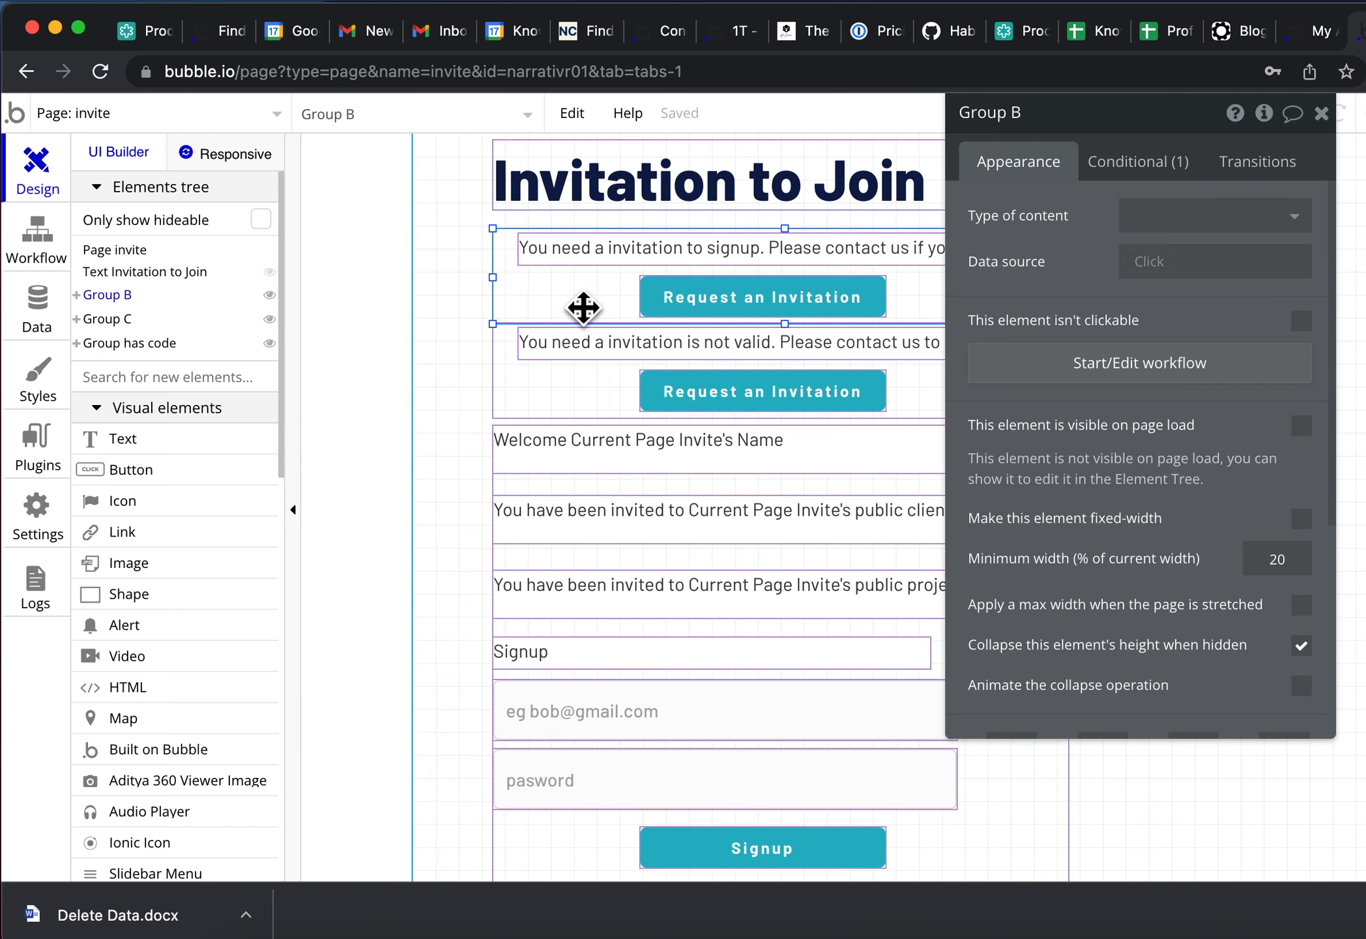
left_click(1164, 173)
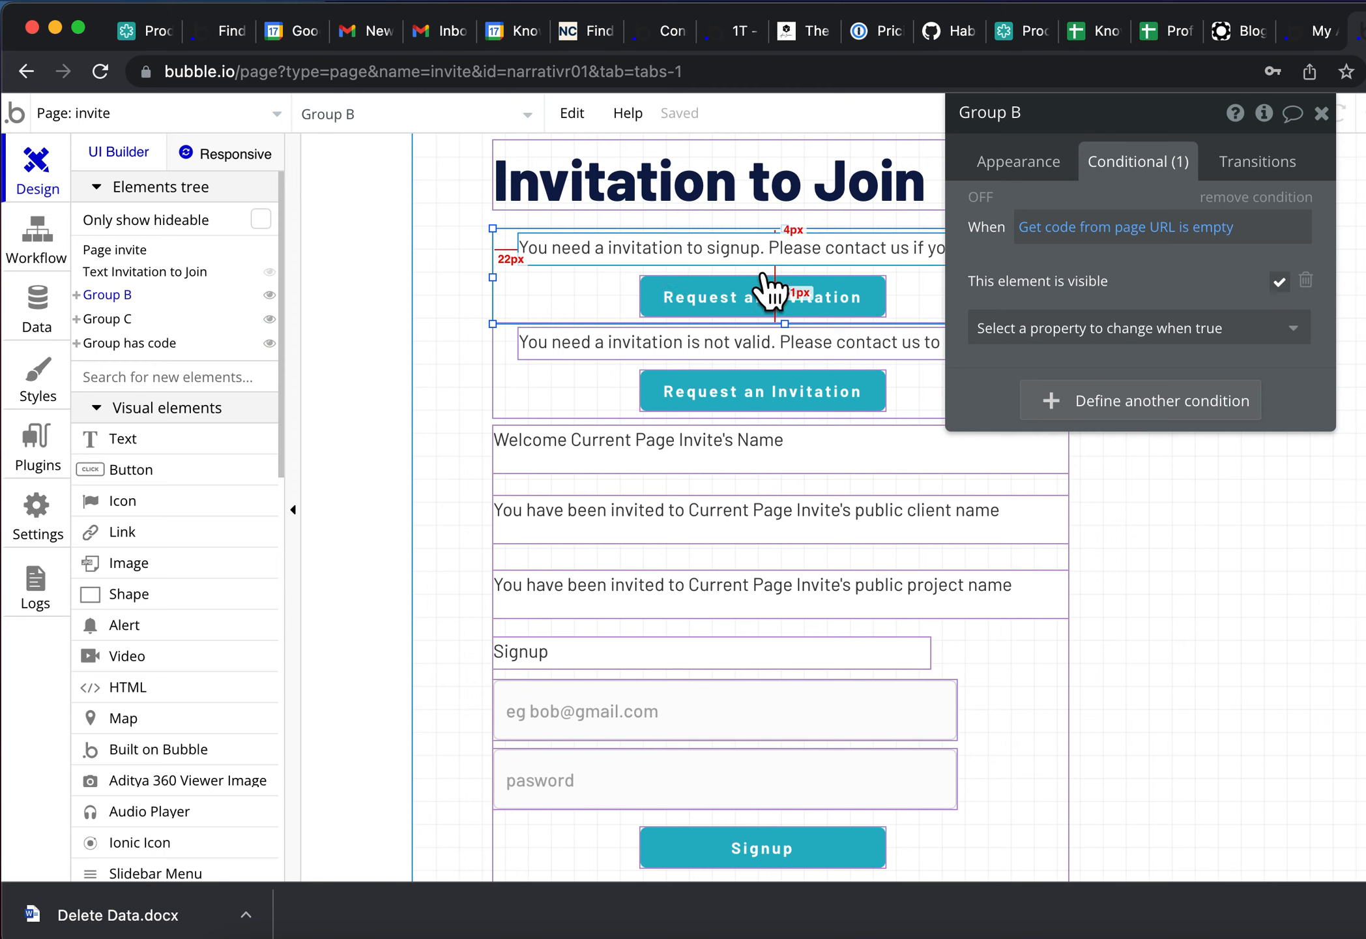
left_click(577, 404)
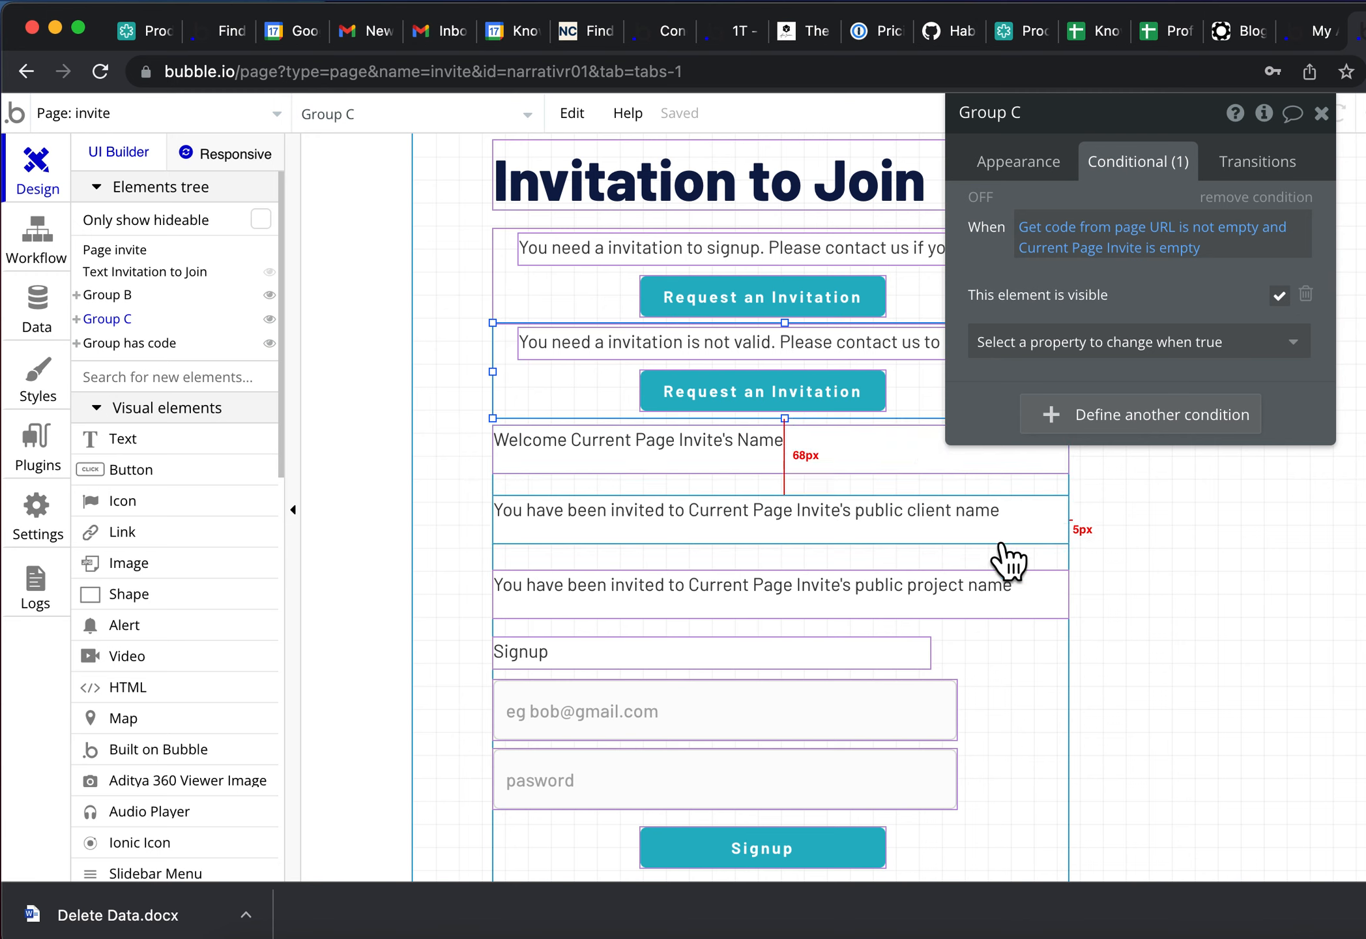
left_click(1035, 673)
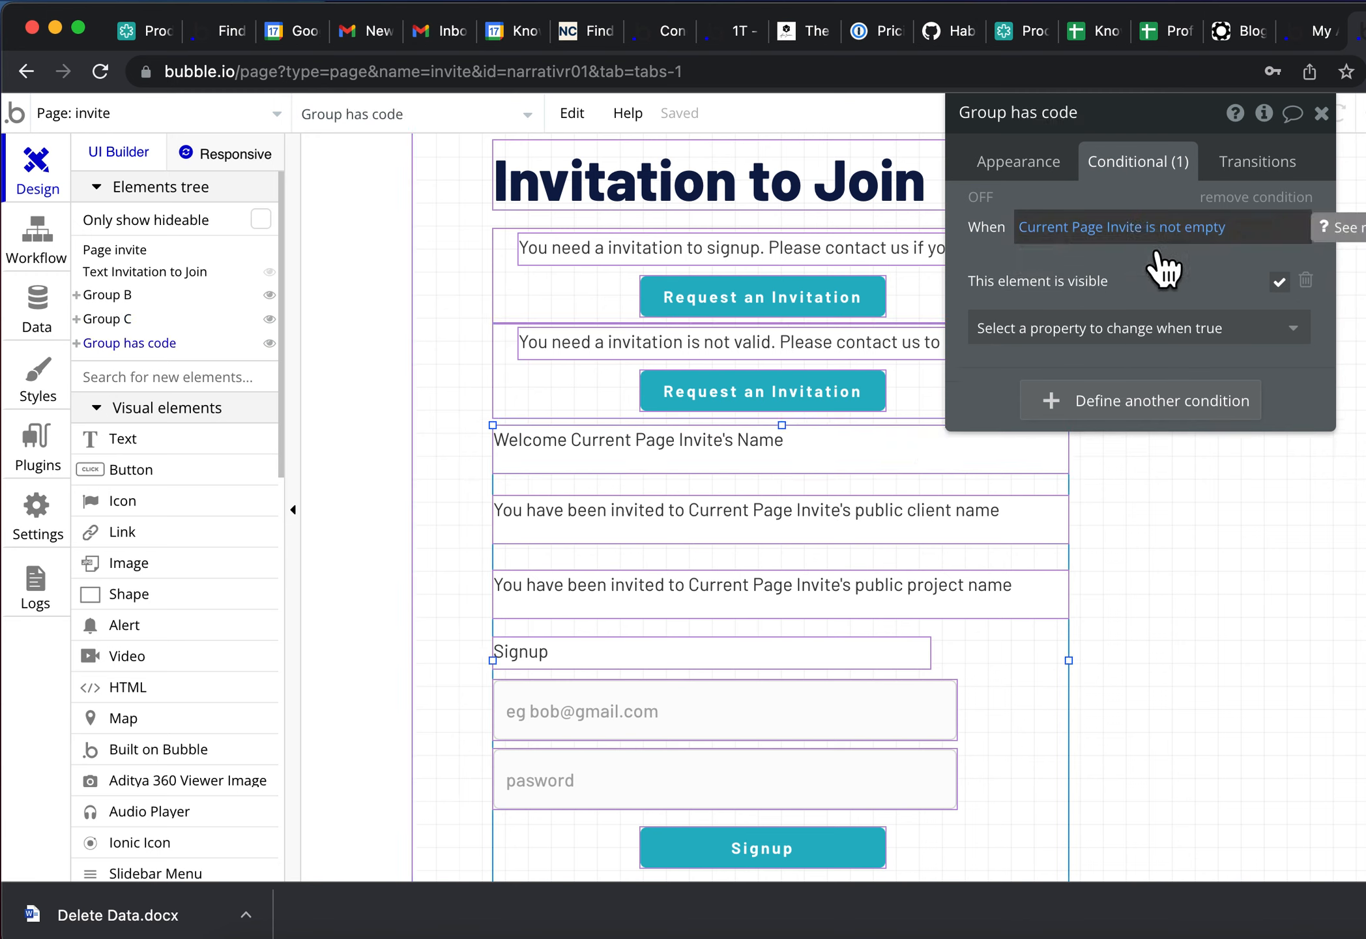
scroll(678, 535, "down", 2)
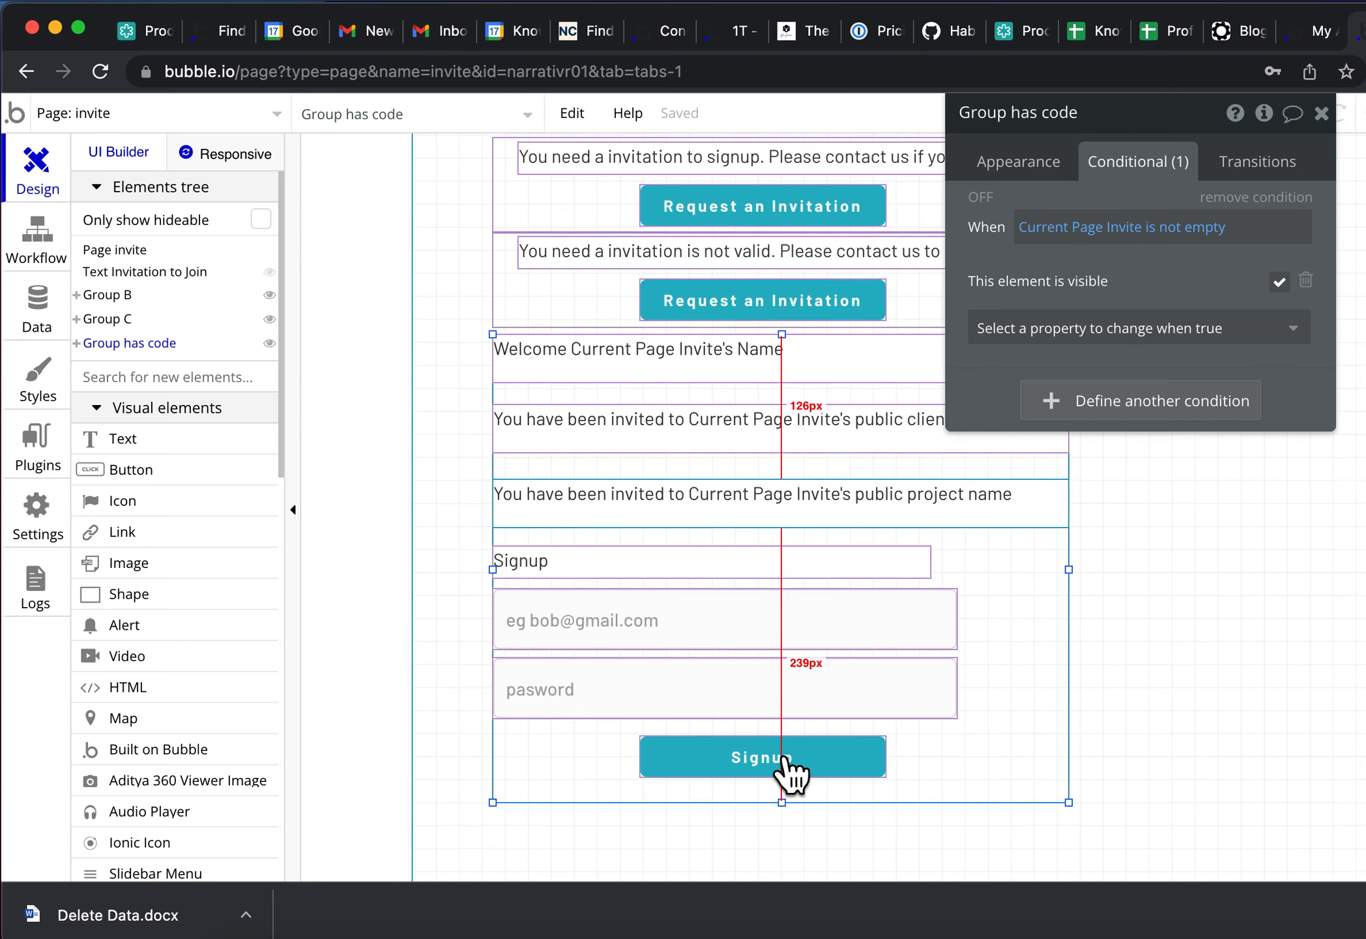
Review the Make changes to Invite action in the signup workflow, plus the user change and page redirect that run on page load
left_click(45, 253)
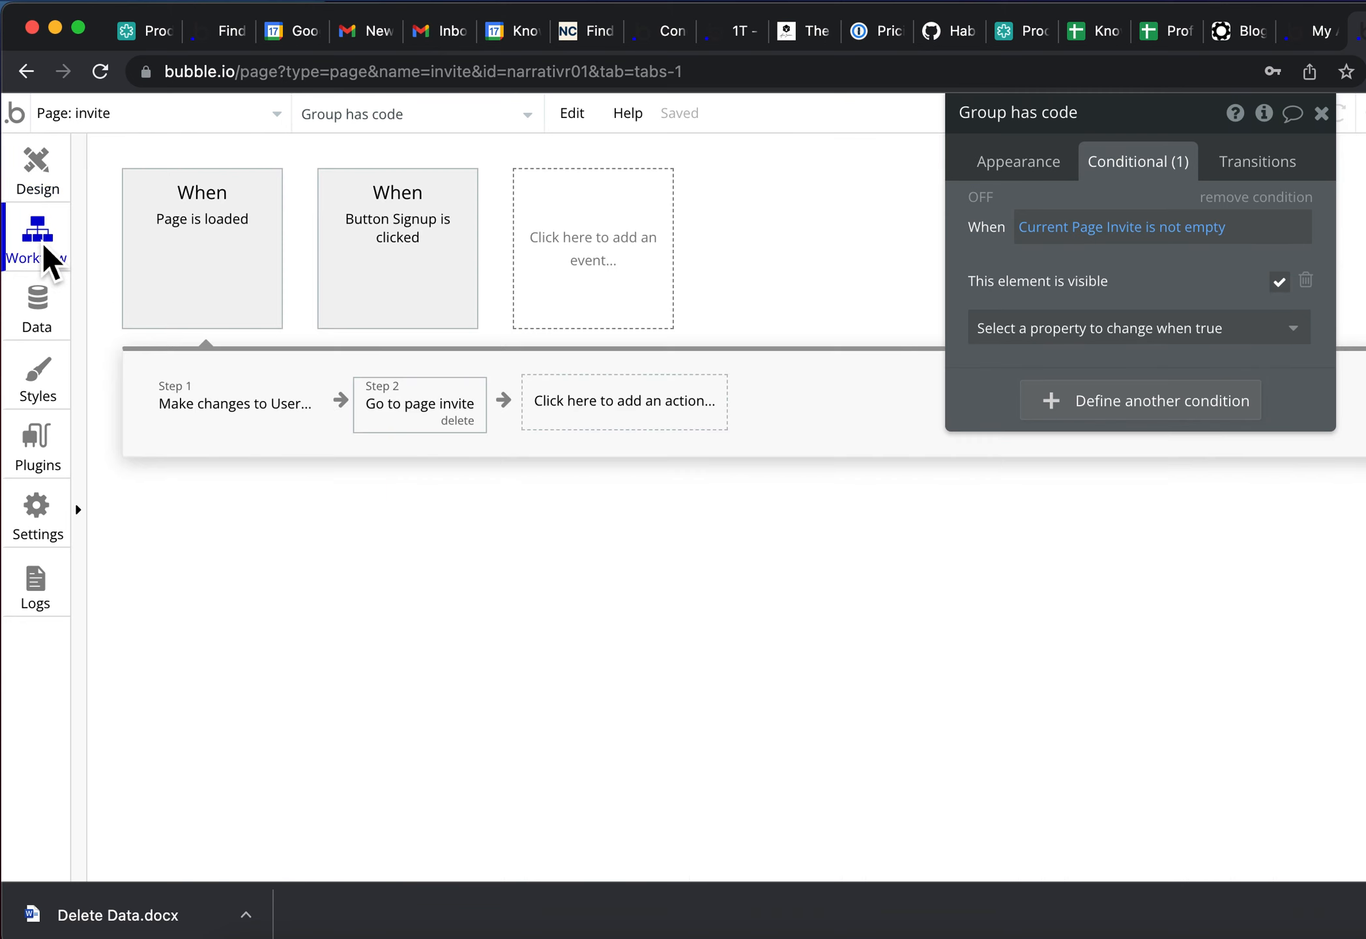
left_click(217, 409)
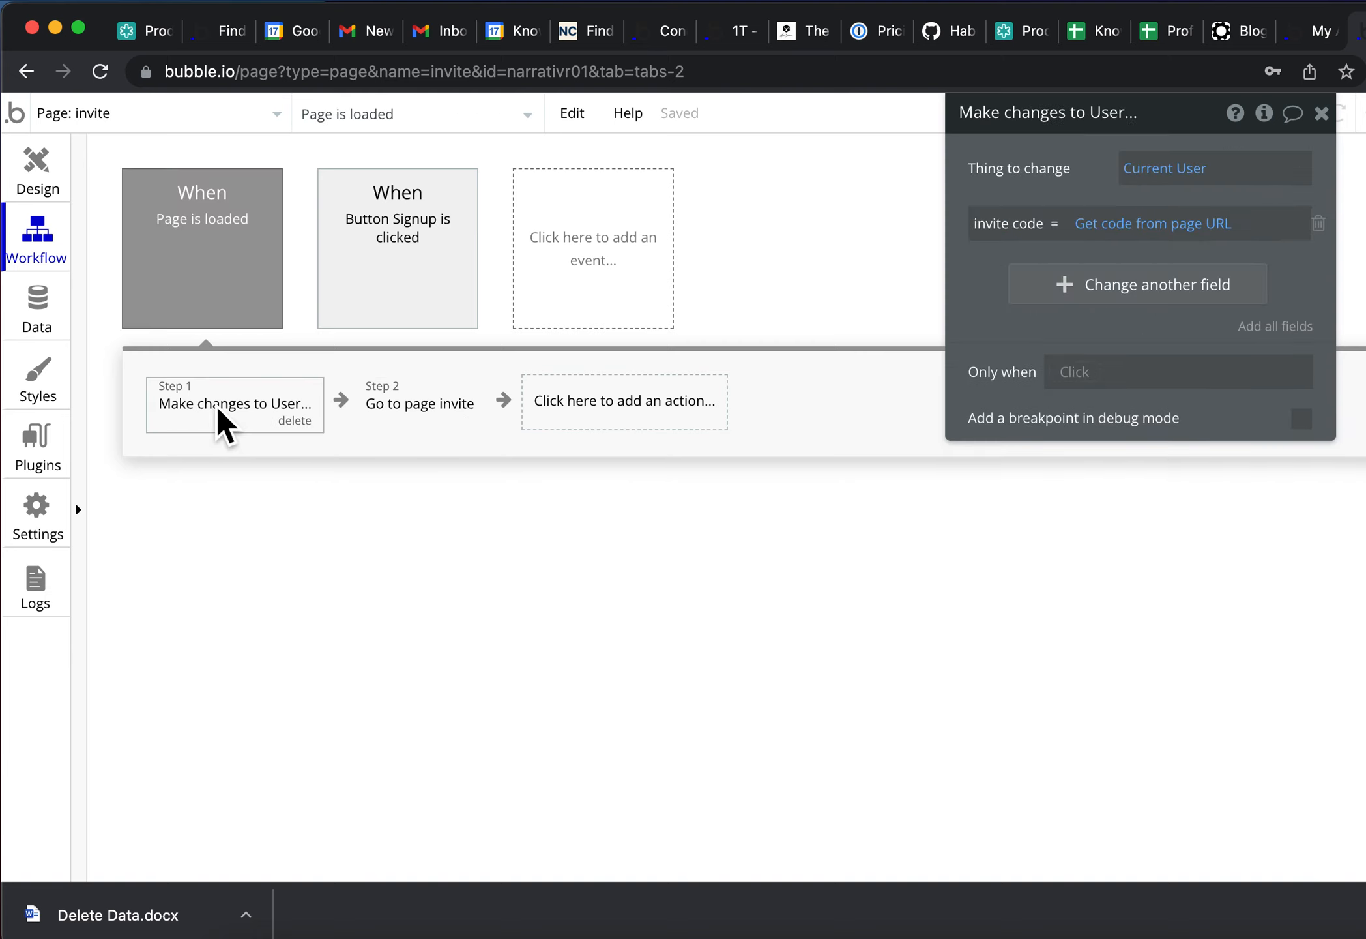
left_click(396, 294)
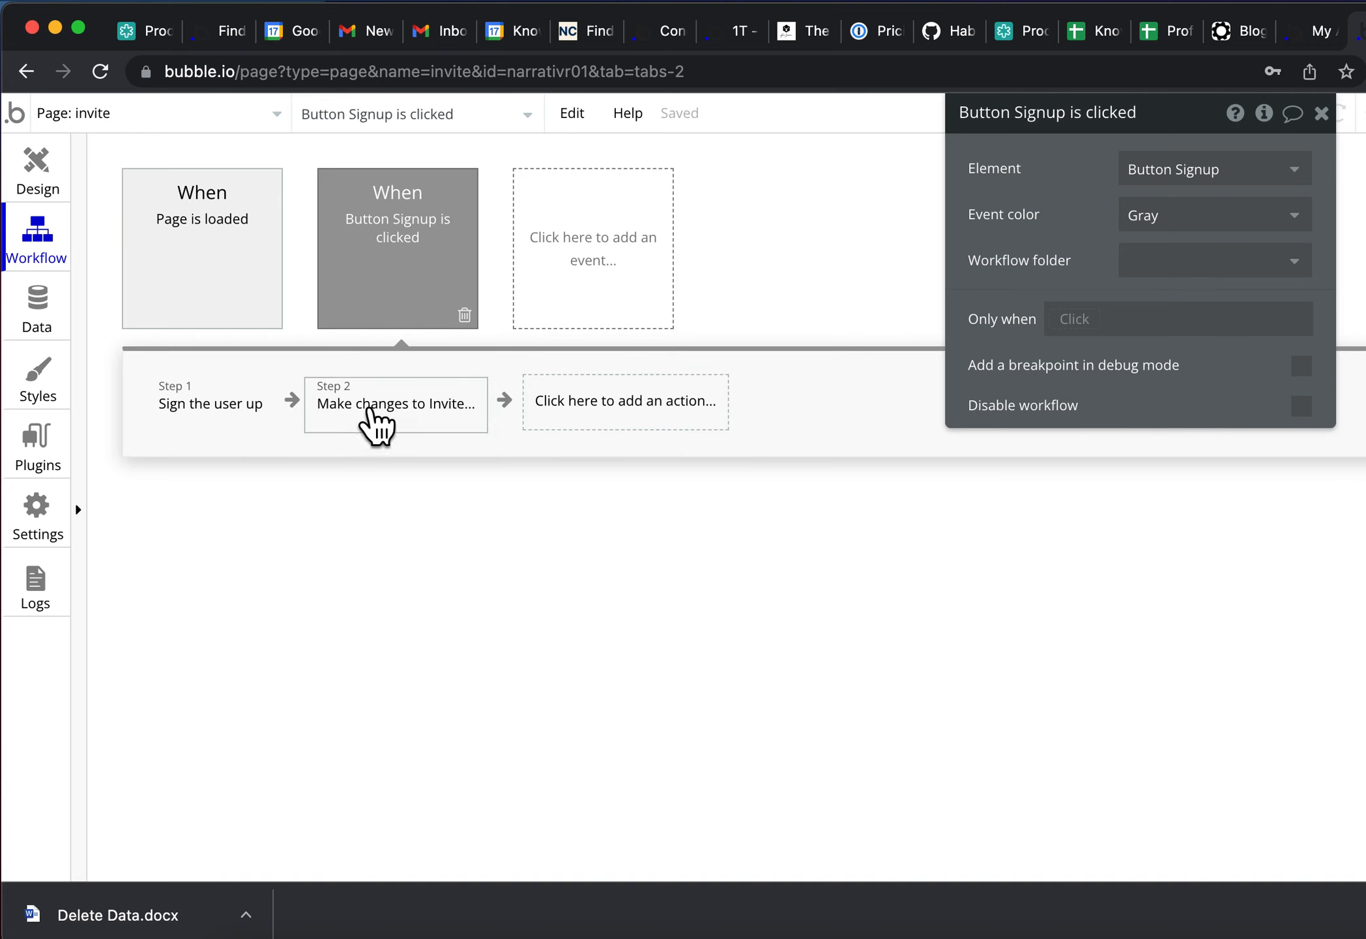
left_click(367, 416)
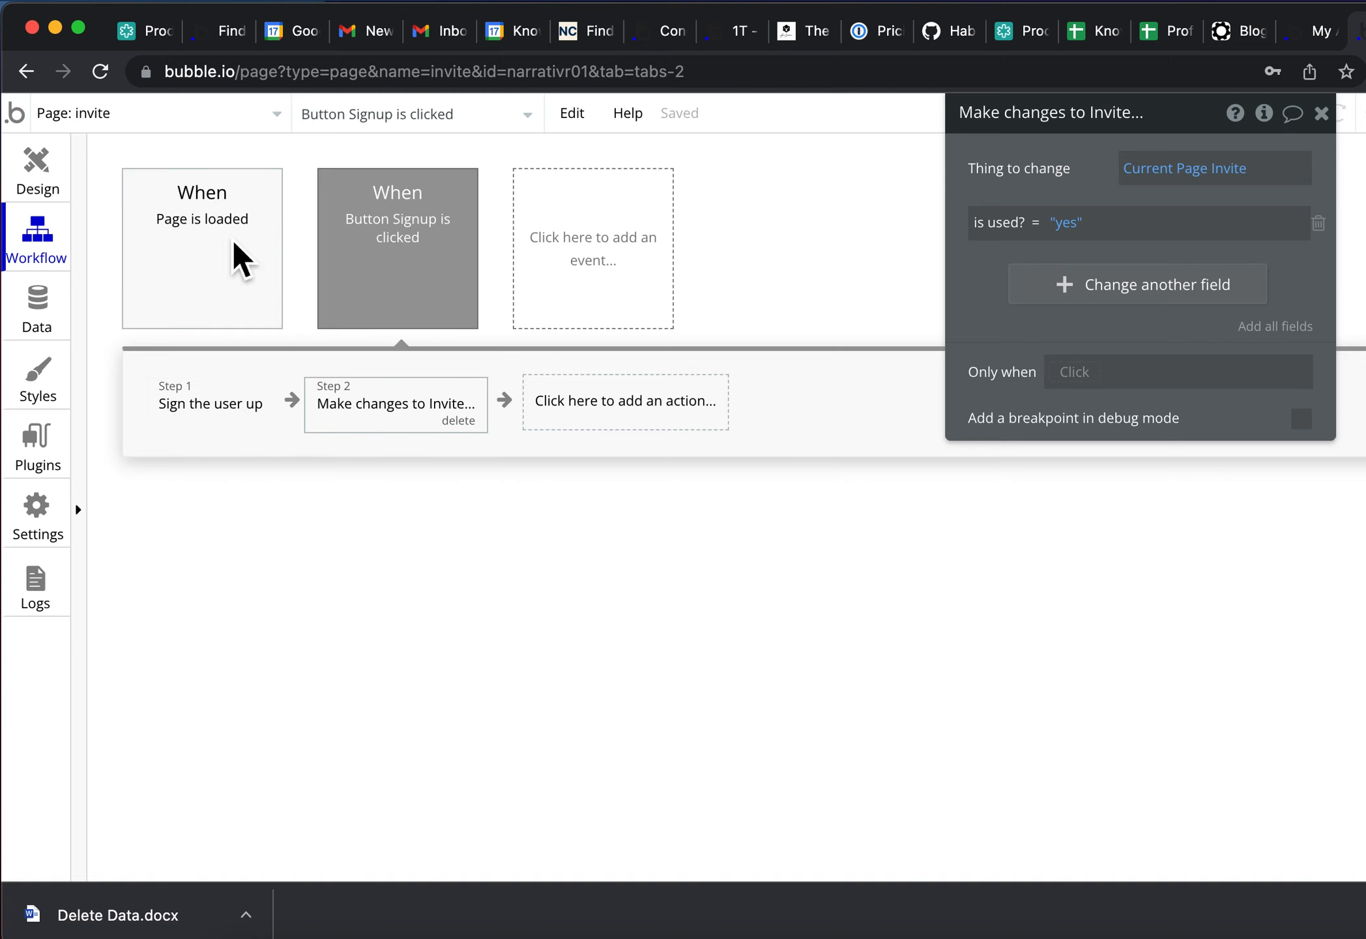
left_click(240, 260)
left_click(454, 417)
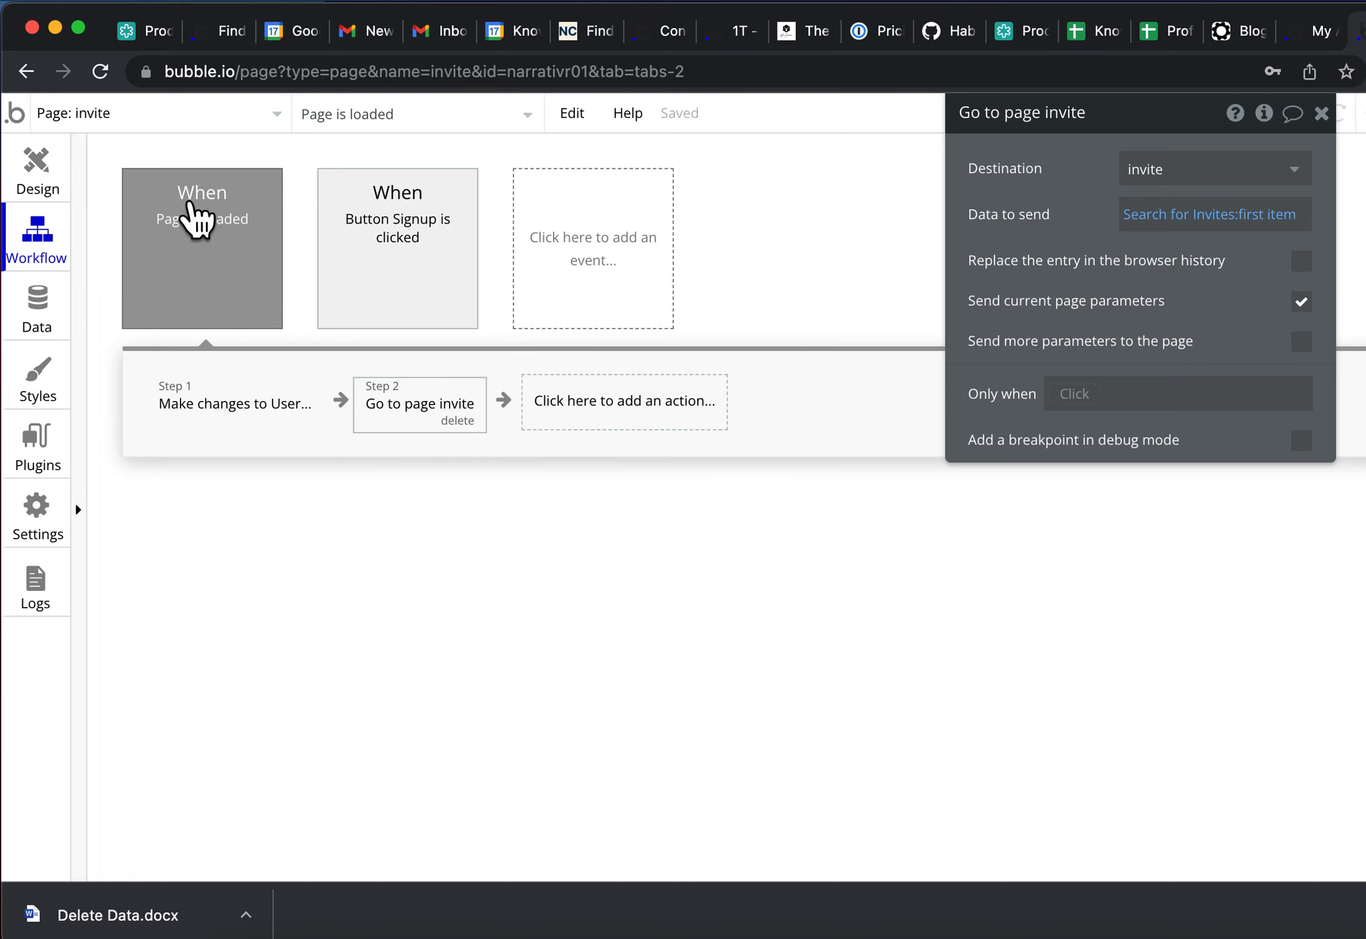
Recheck the field and search permissions in the Invite type's invitee privacy rule
left_click(48, 333)
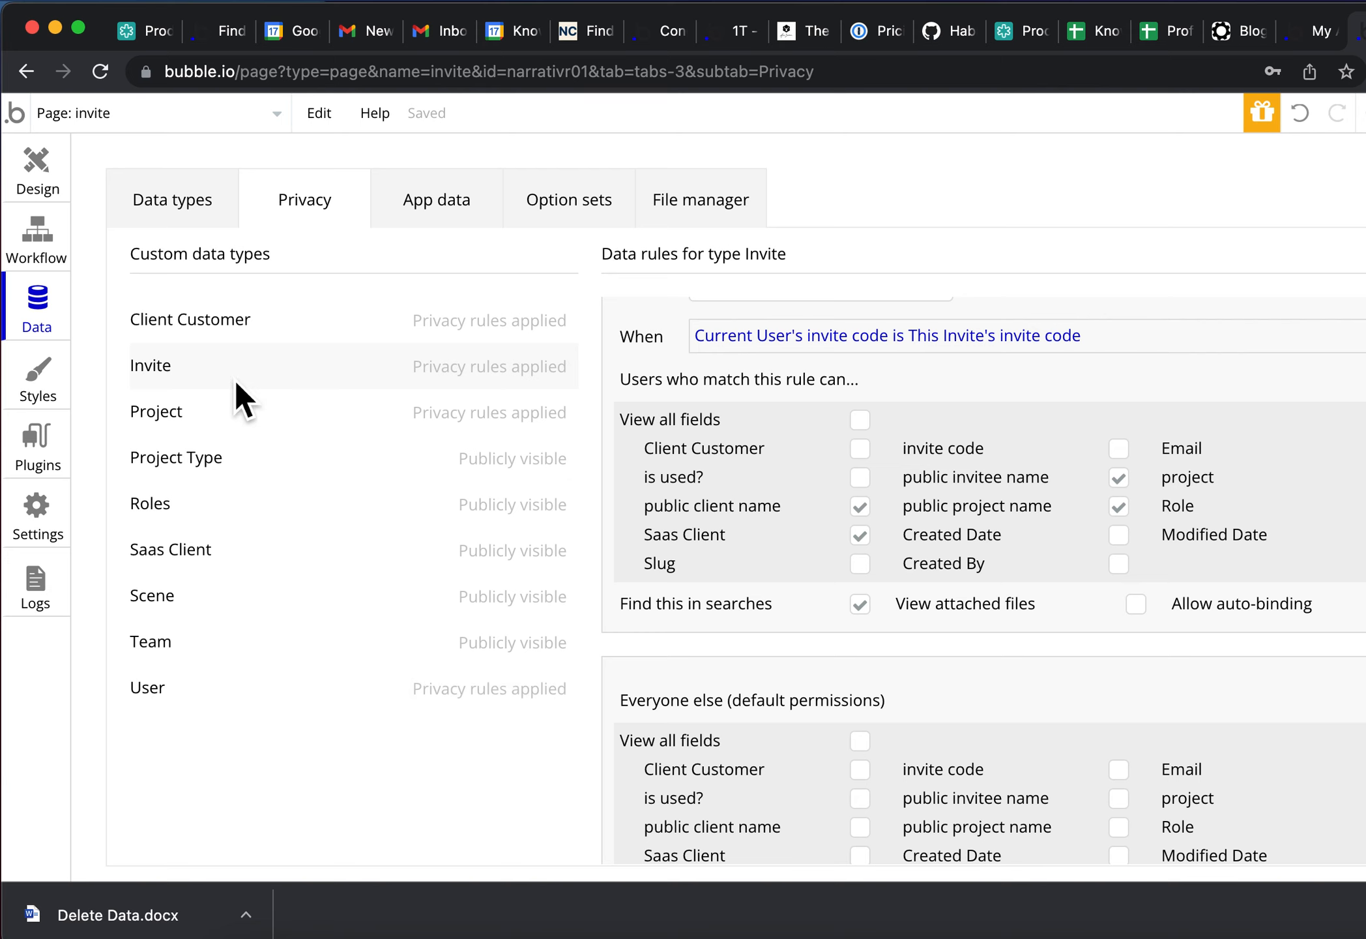
scroll(817, 494, "down", 2)
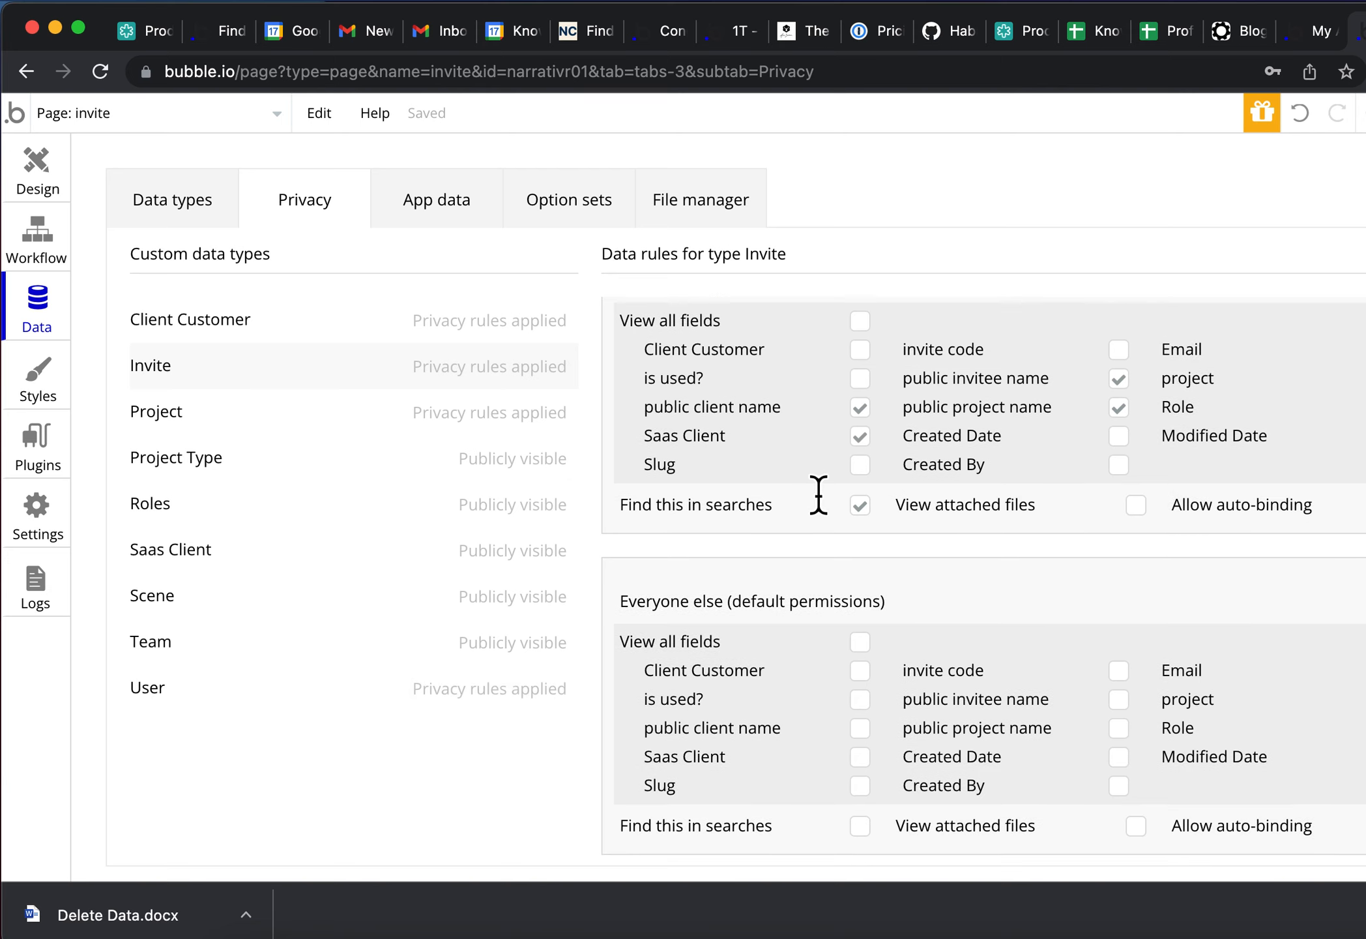
scroll(818, 494, "up", 3)
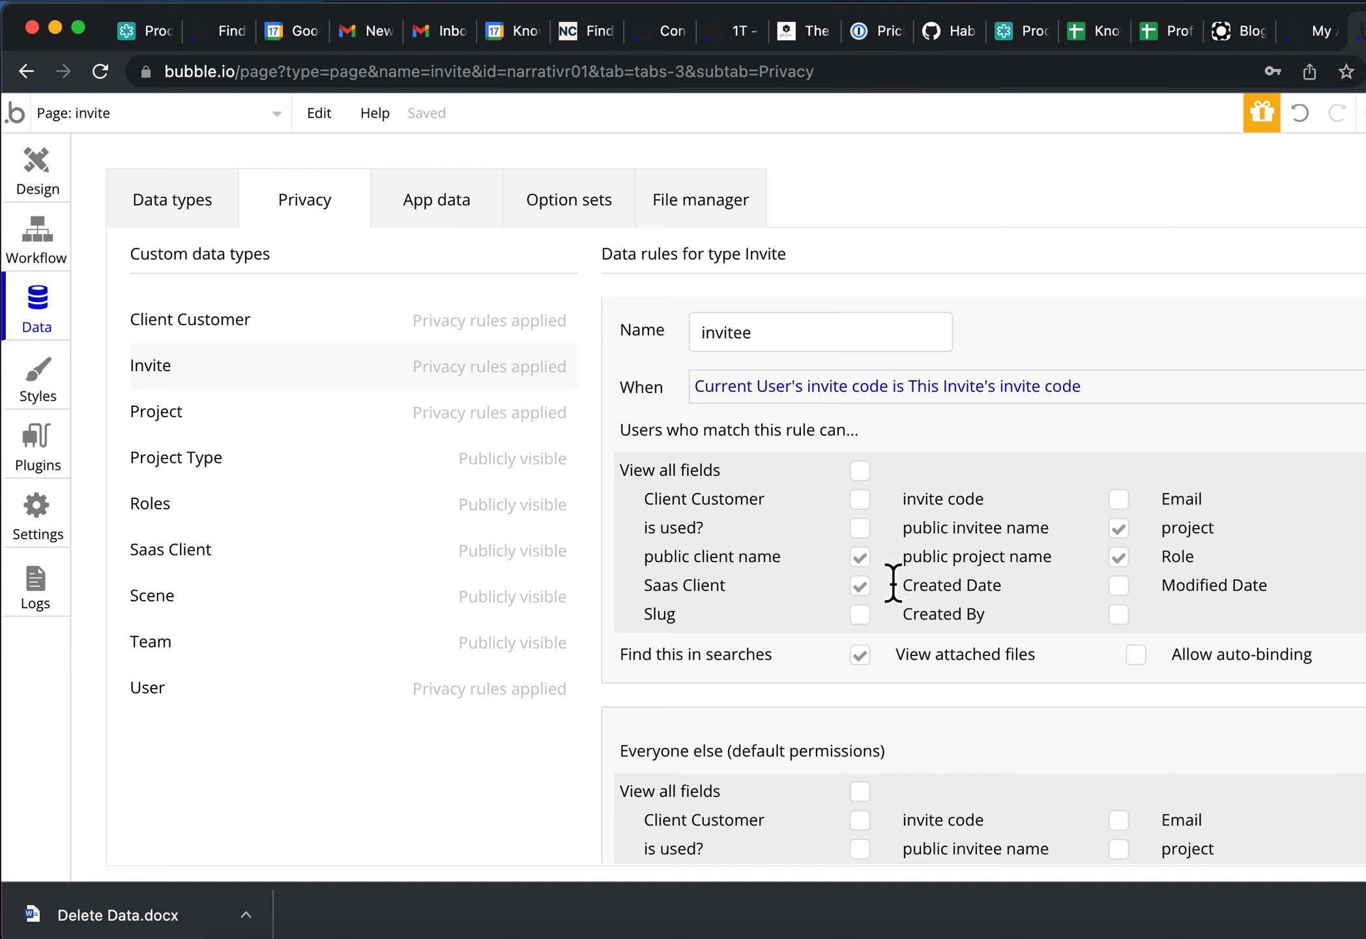